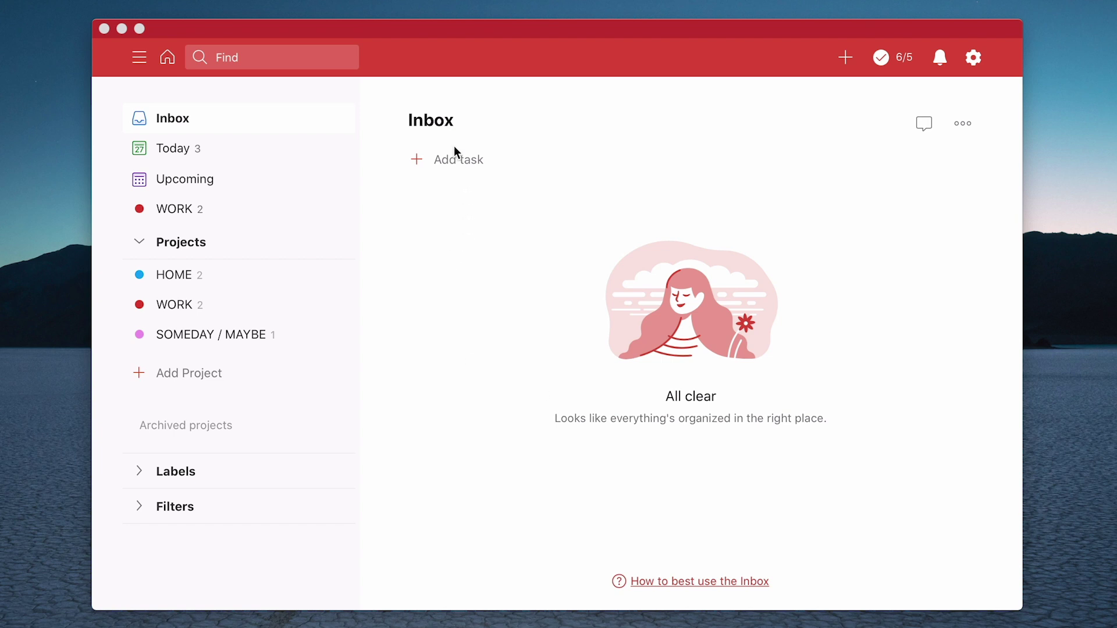
Add the tasks Test 1 and test 2 to the Inbox, then close the task editor
left_click(461, 163)
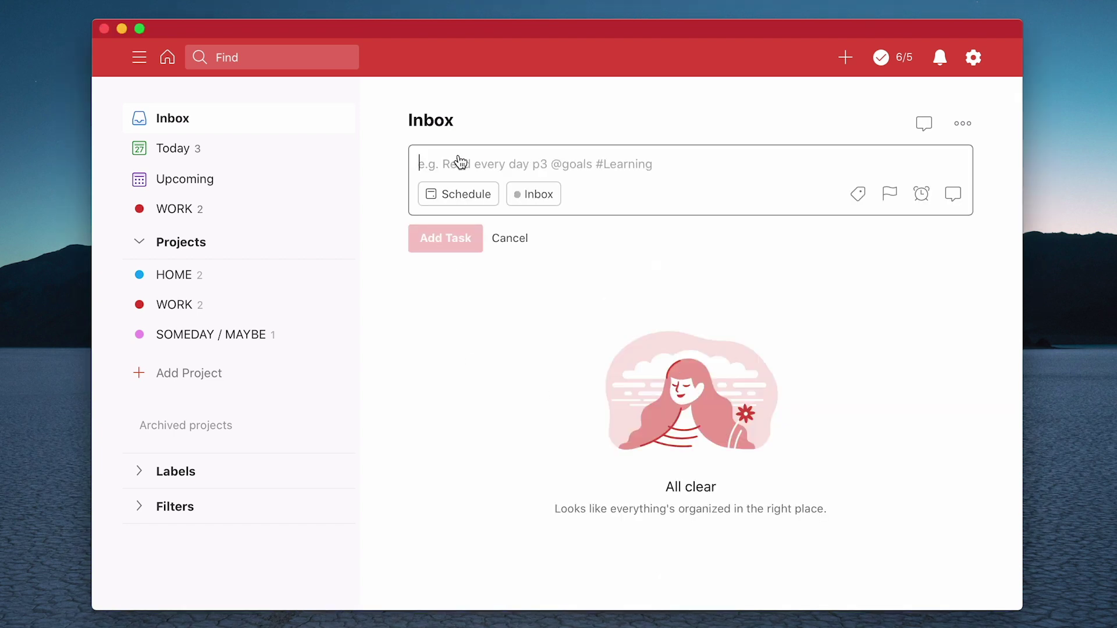
type("Test 1")
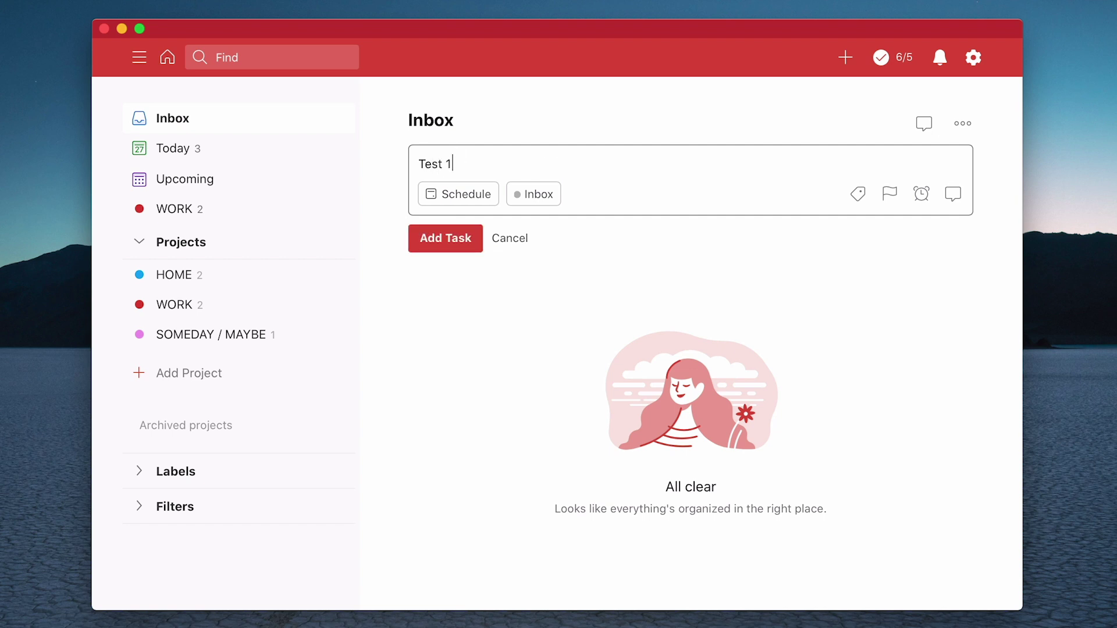
key("Return")
type("test 2")
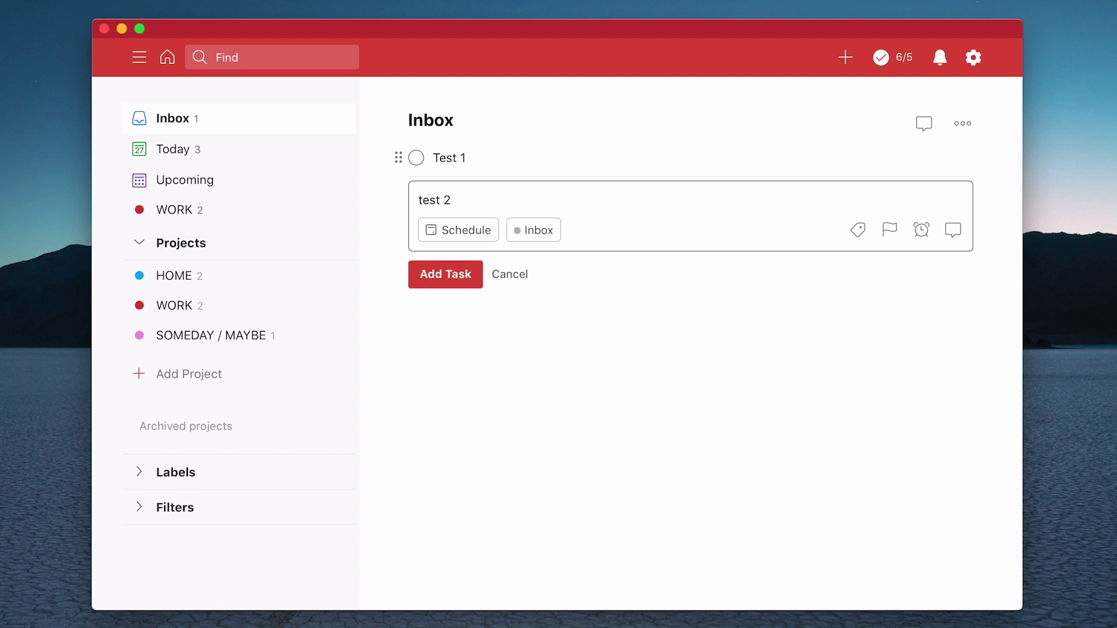
key("Return")
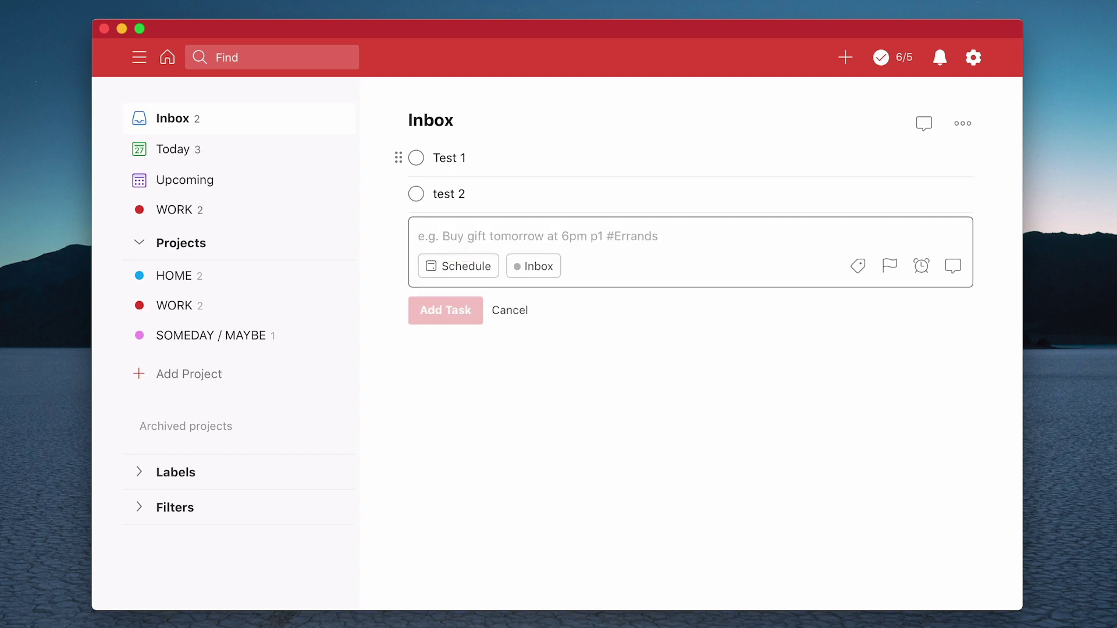
left_click(521, 313)
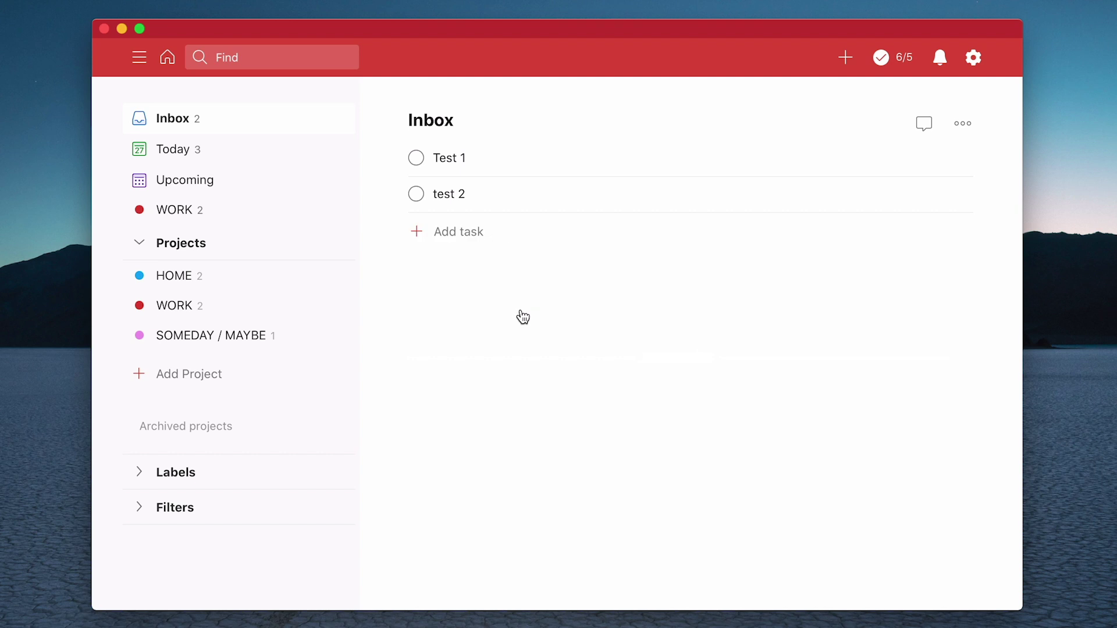
Add Test 3 to the Inbox through Quick Add
left_click(847, 61)
type("Test 3")
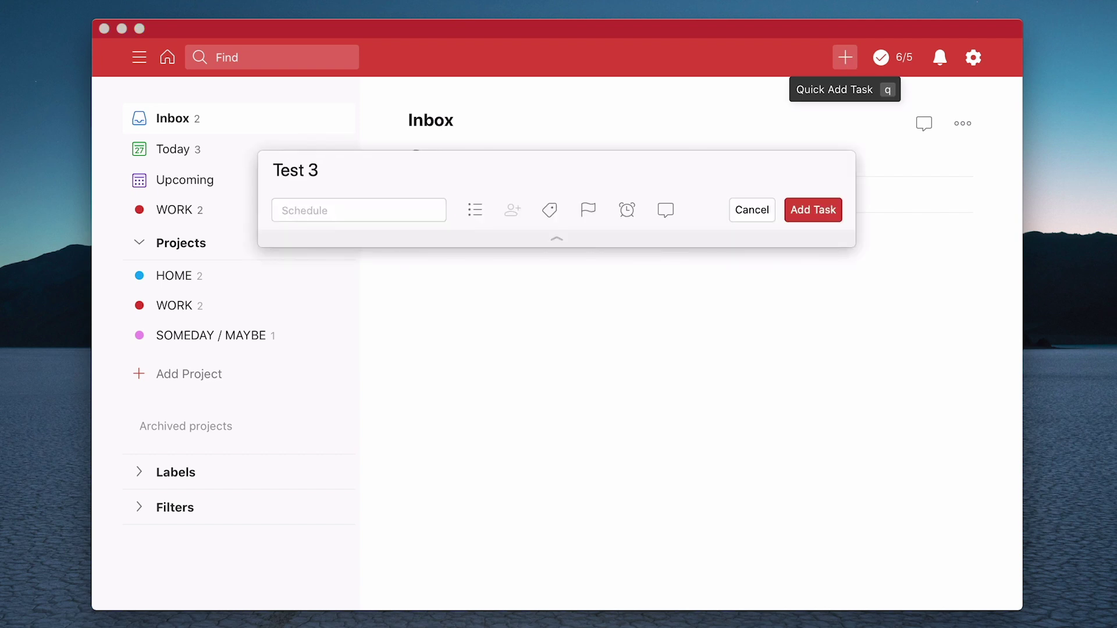
key("Return")
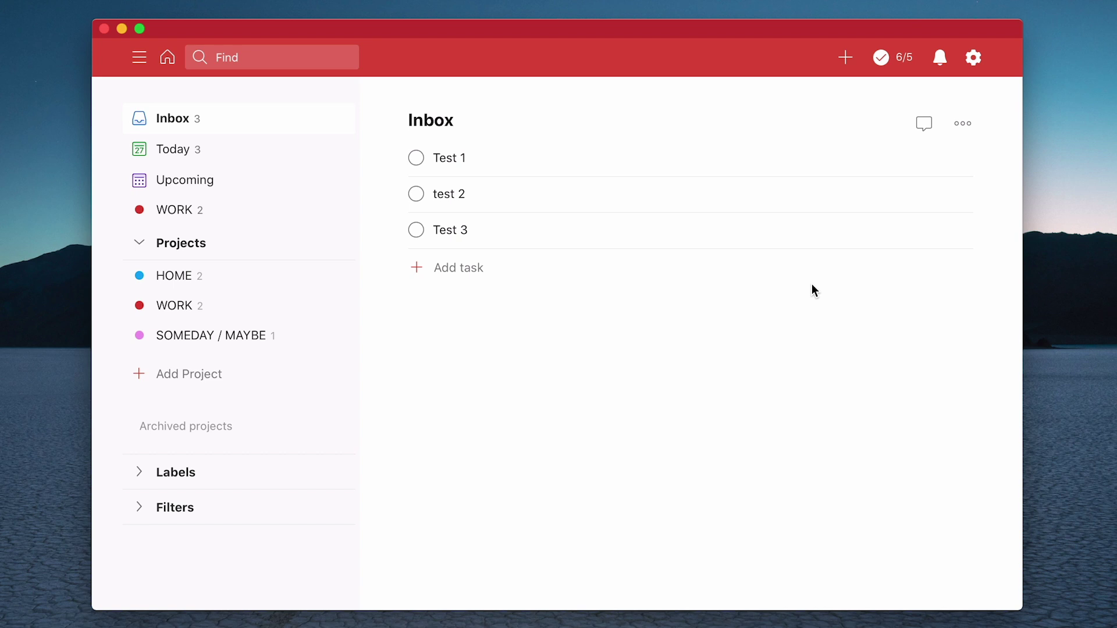
Quick-add a task named Qtest 4 with the Quick Add shortcut
key("ctrl+super+a")
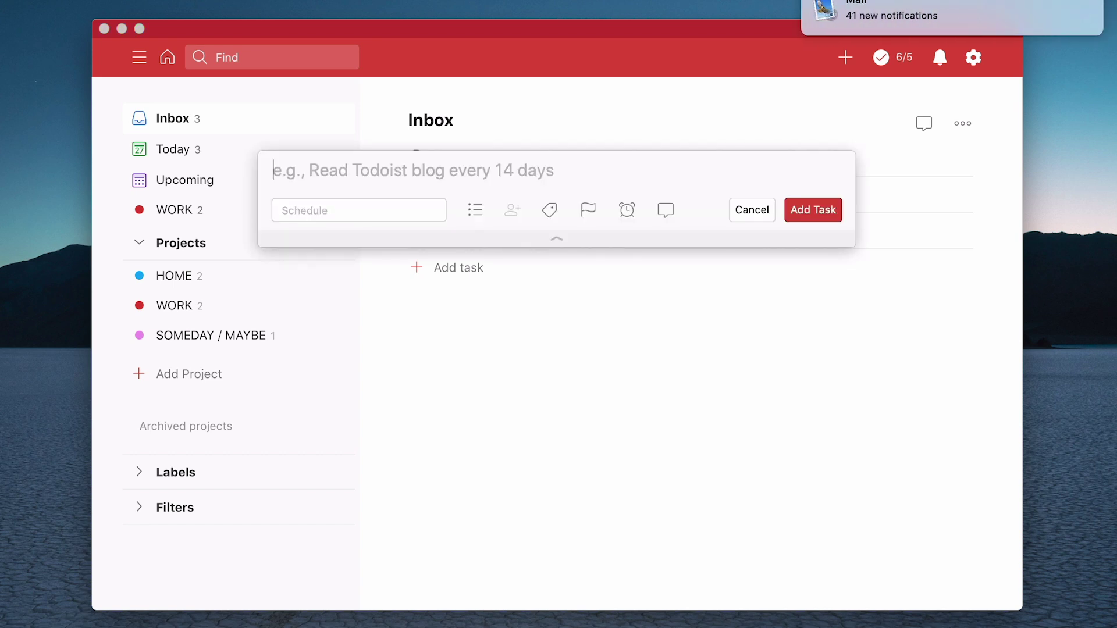
type("Qtest ")
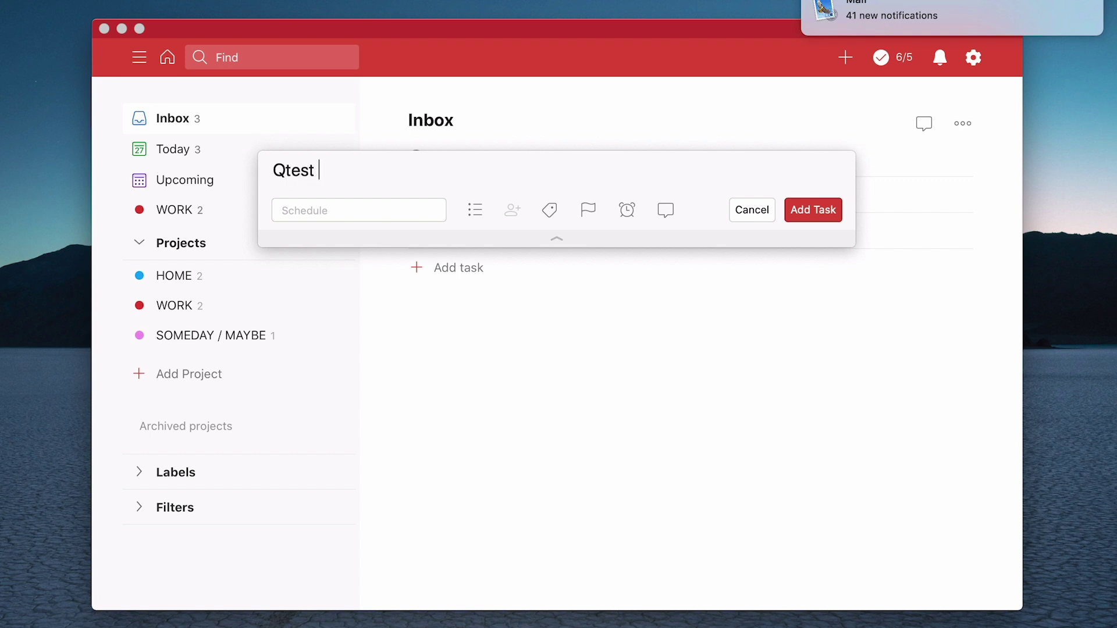
type("4")
key("Return")
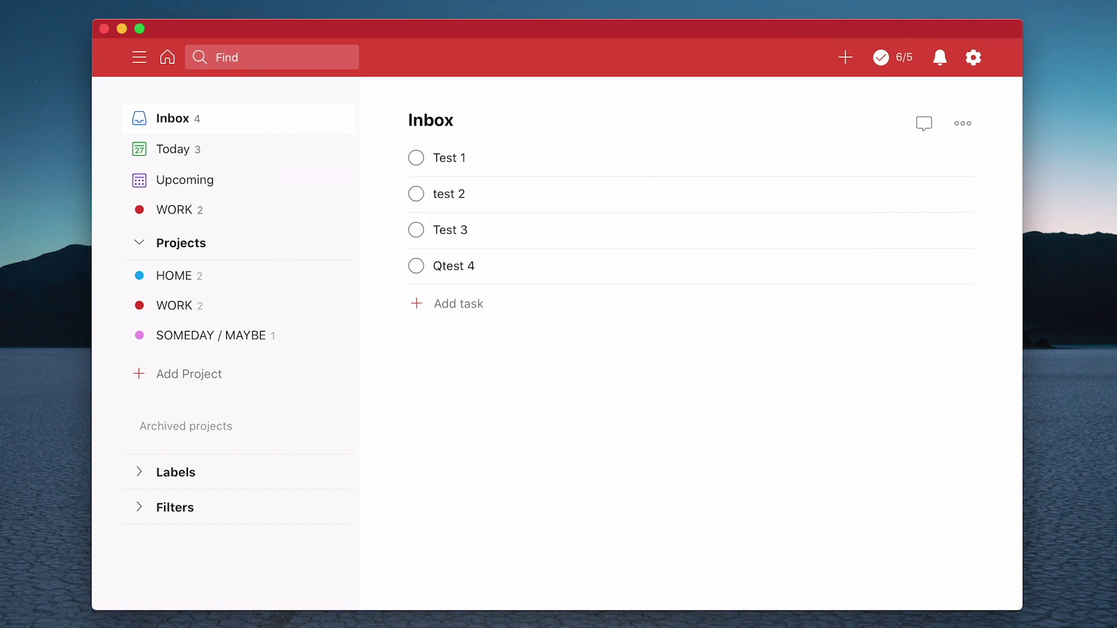
Rename the Qtest 4 task to test 4 in its details and save
left_click(556, 274)
left_click(328, 114)
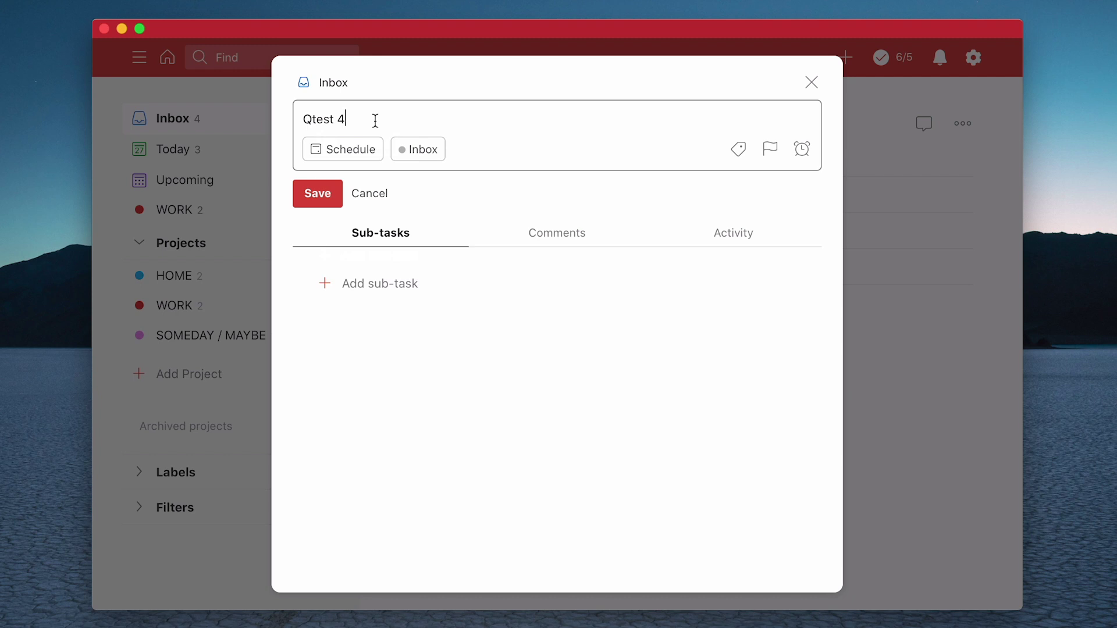
left_click(335, 118)
key("BackSpace")
left_click(316, 192)
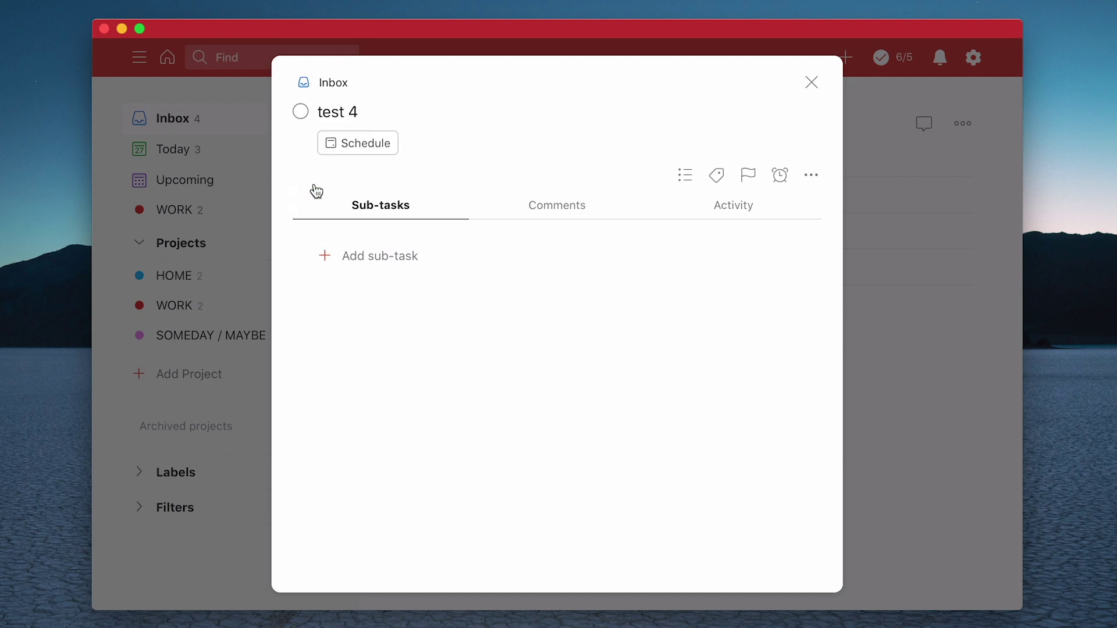
left_click(811, 83)
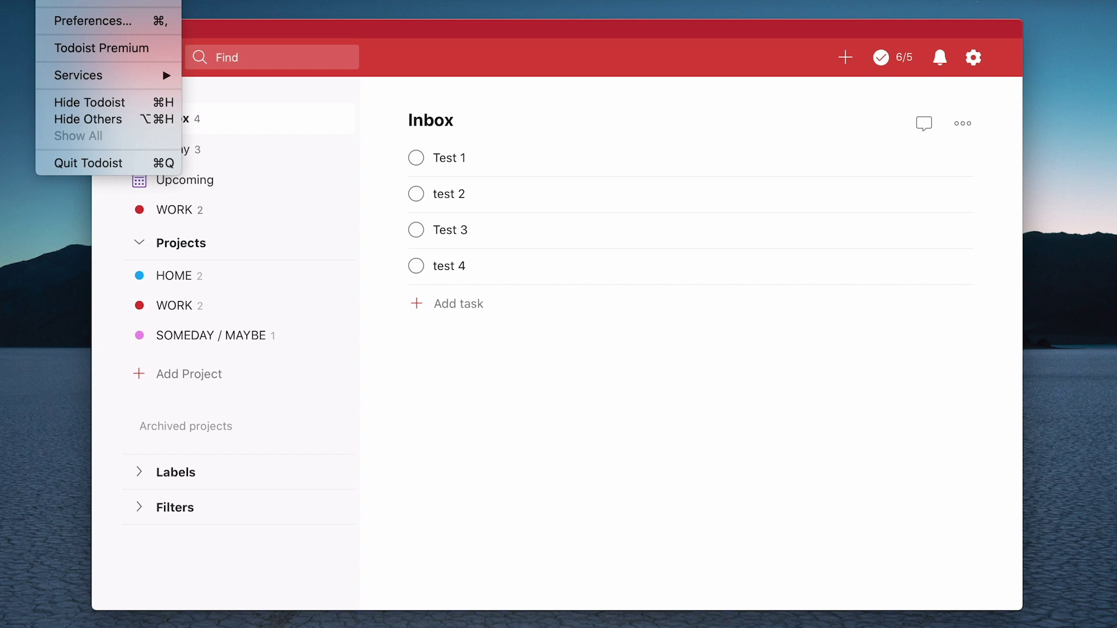
left_click(76, 23)
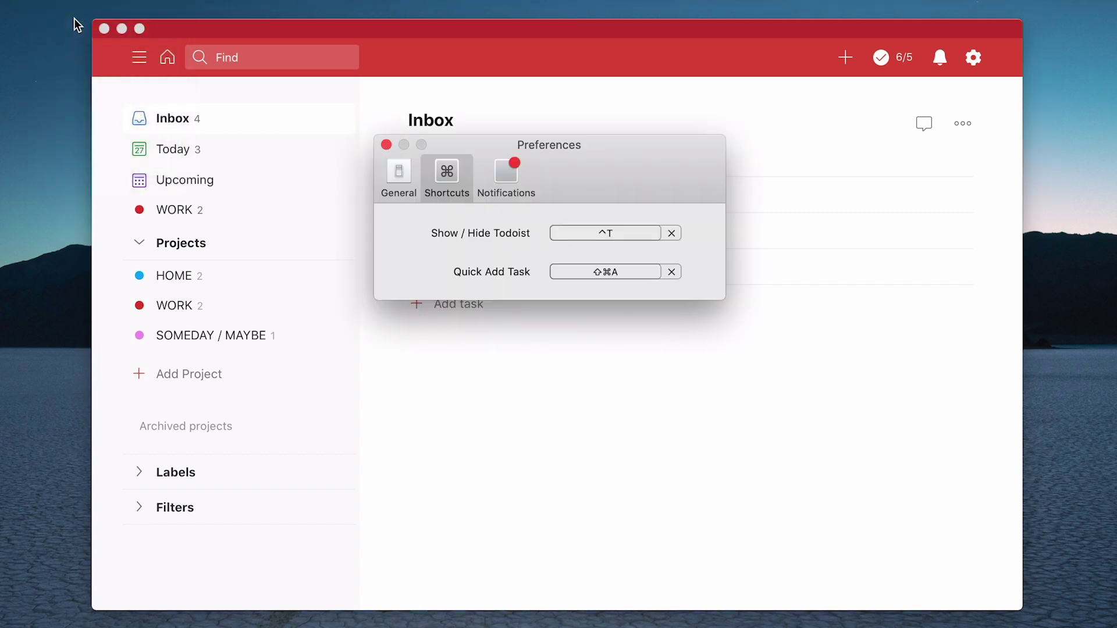
left_click(387, 145)
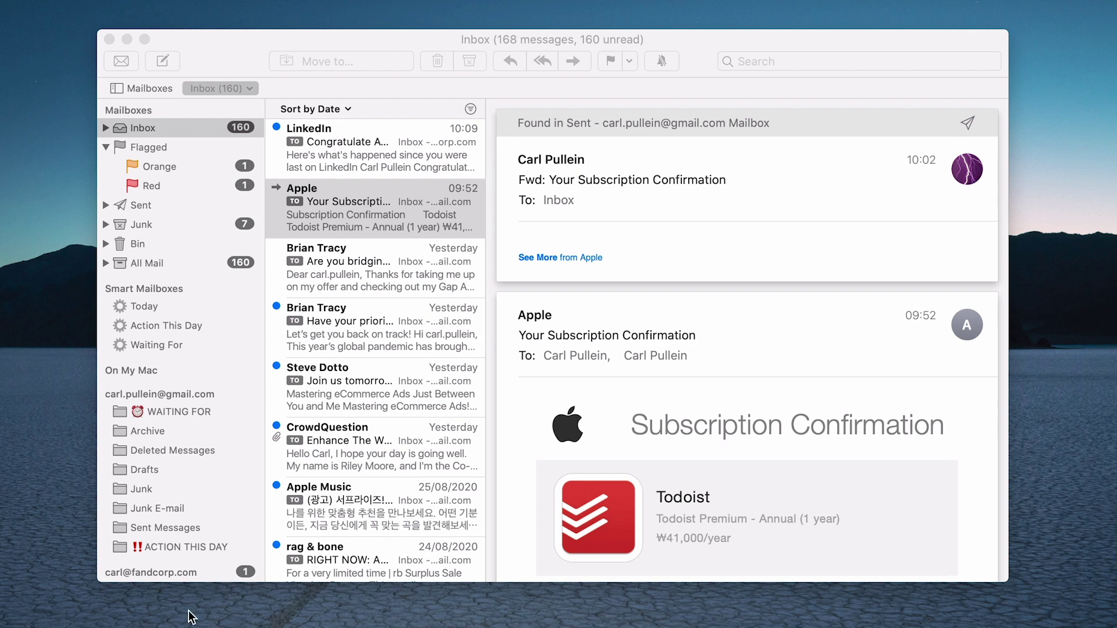
left_click(494, 623)
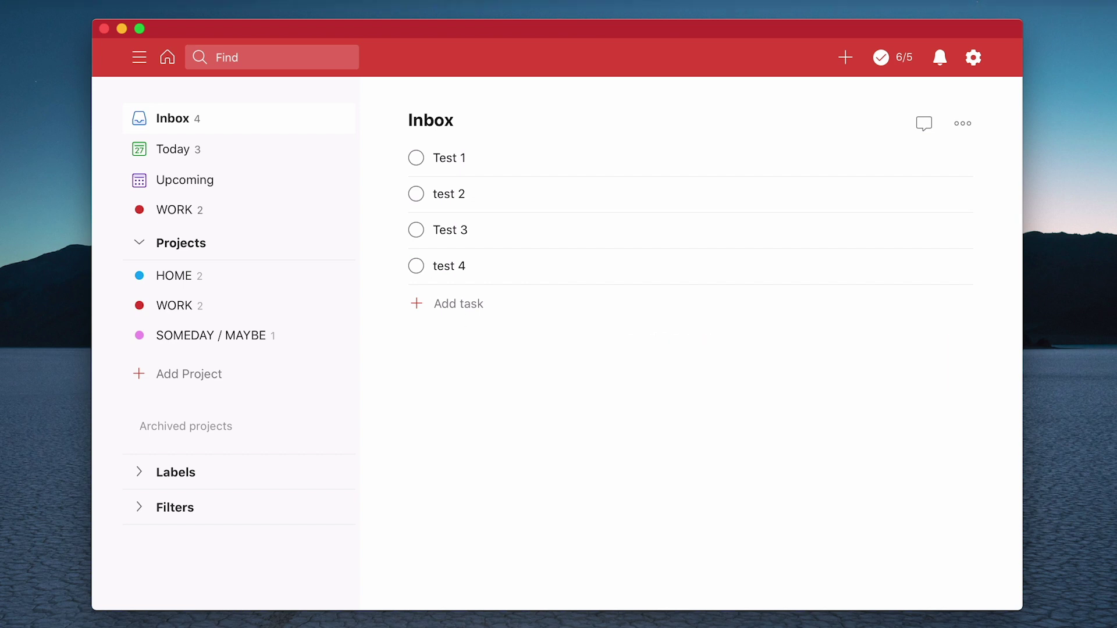
left_click(94, 4)
left_click(99, 18)
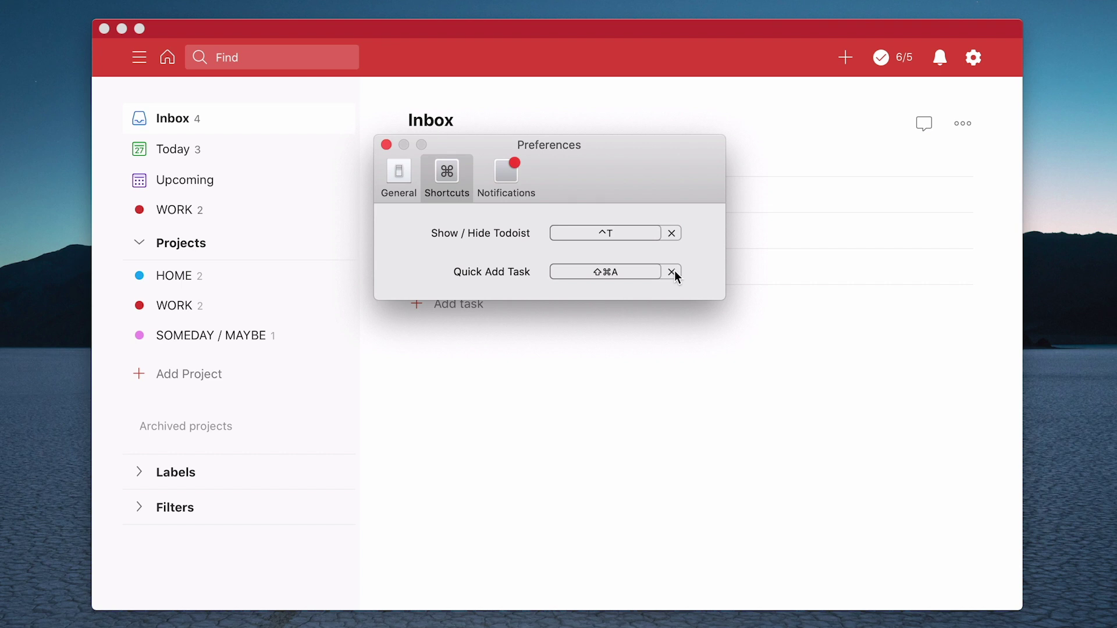
key("super+w")
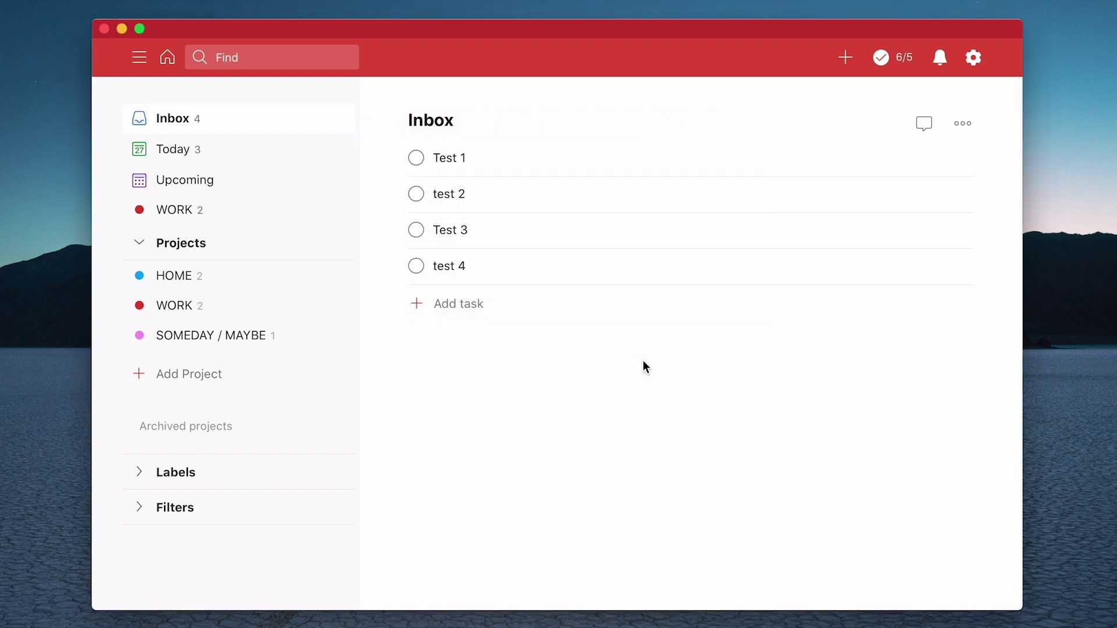
Quick-add the task Test 5 to the Inbox with the global shortcut
key("ctrl+super+a")
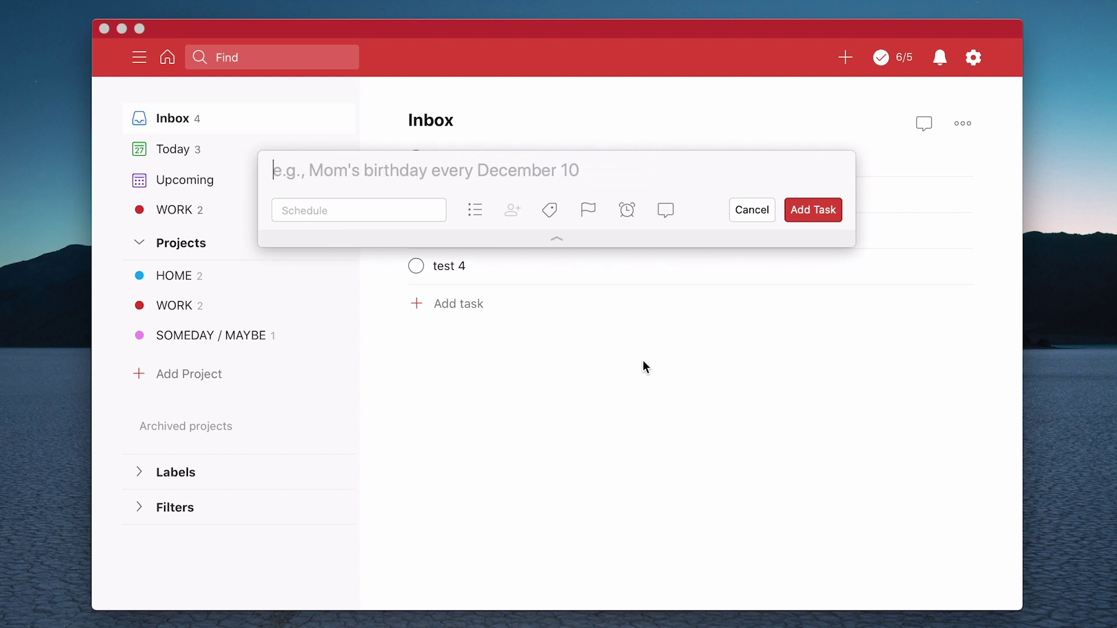
type("Test 5")
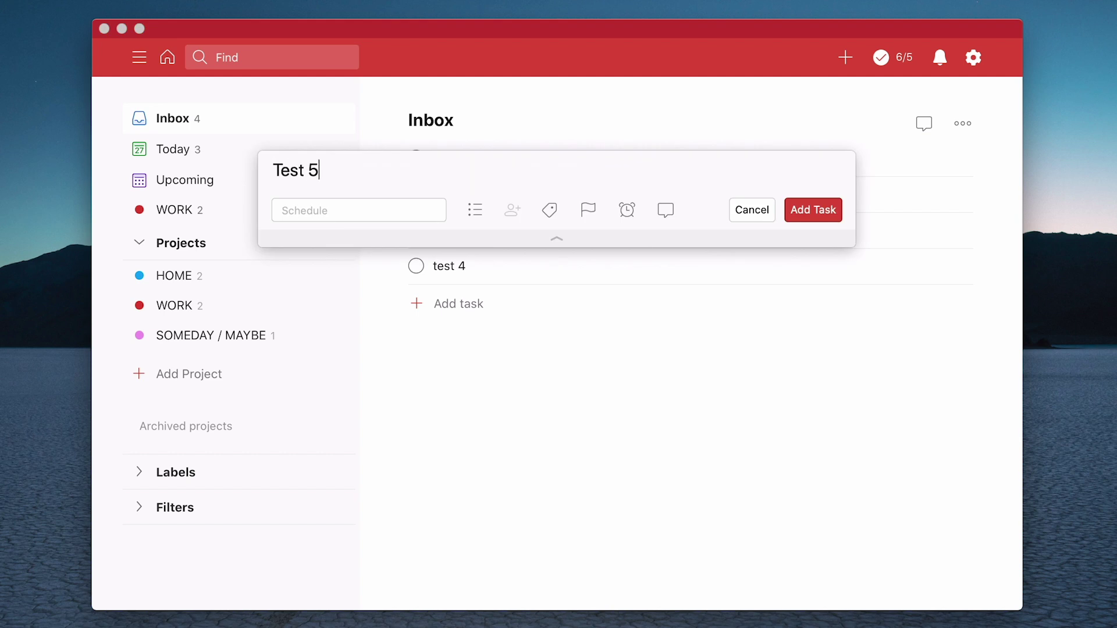
key("Return")
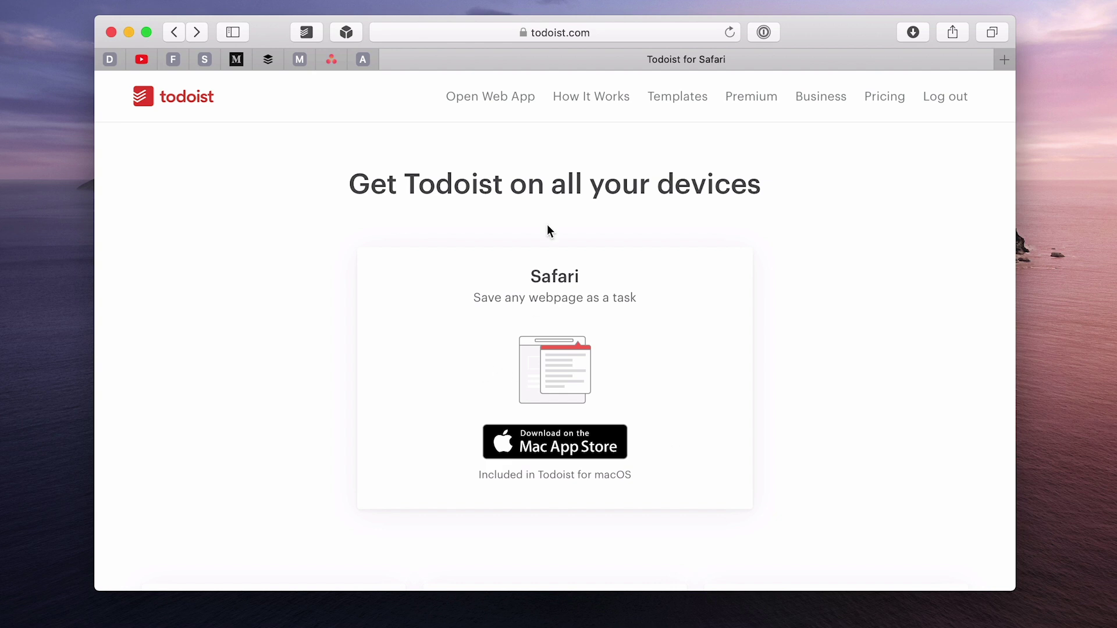
Open the Todoist Features page in Safari and save it as a task with the extension
left_click(590, 98)
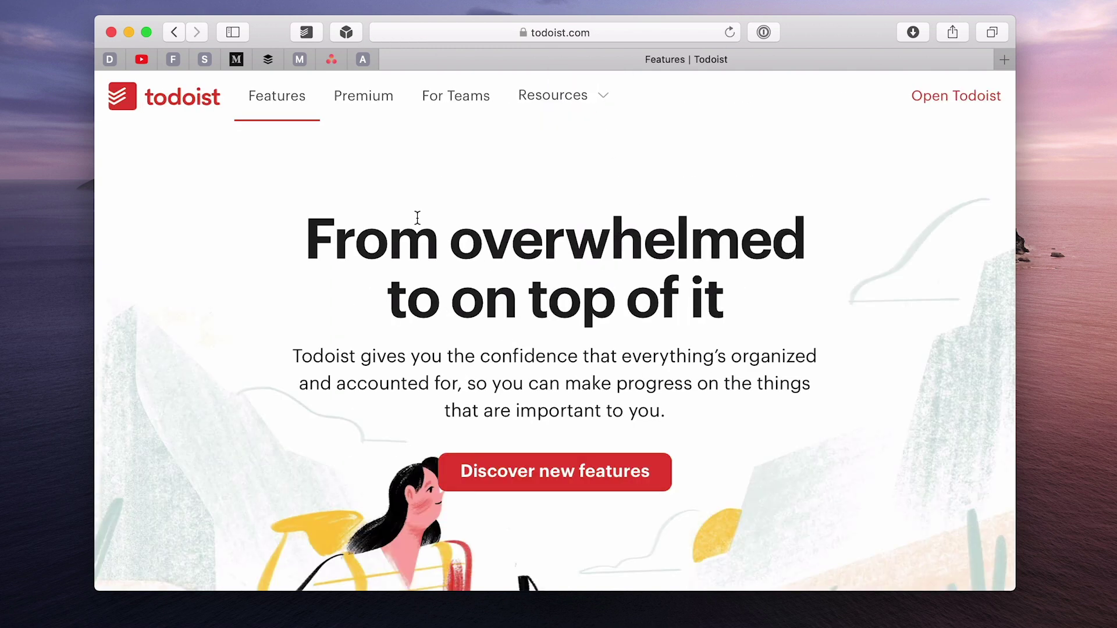
left_click(313, 33)
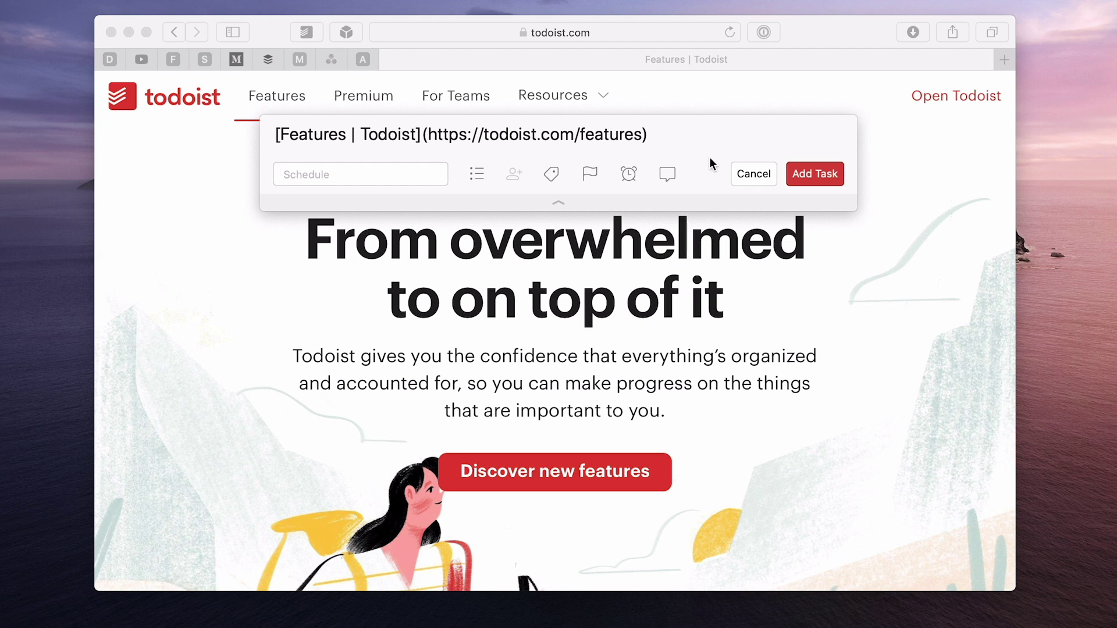
left_click(811, 171)
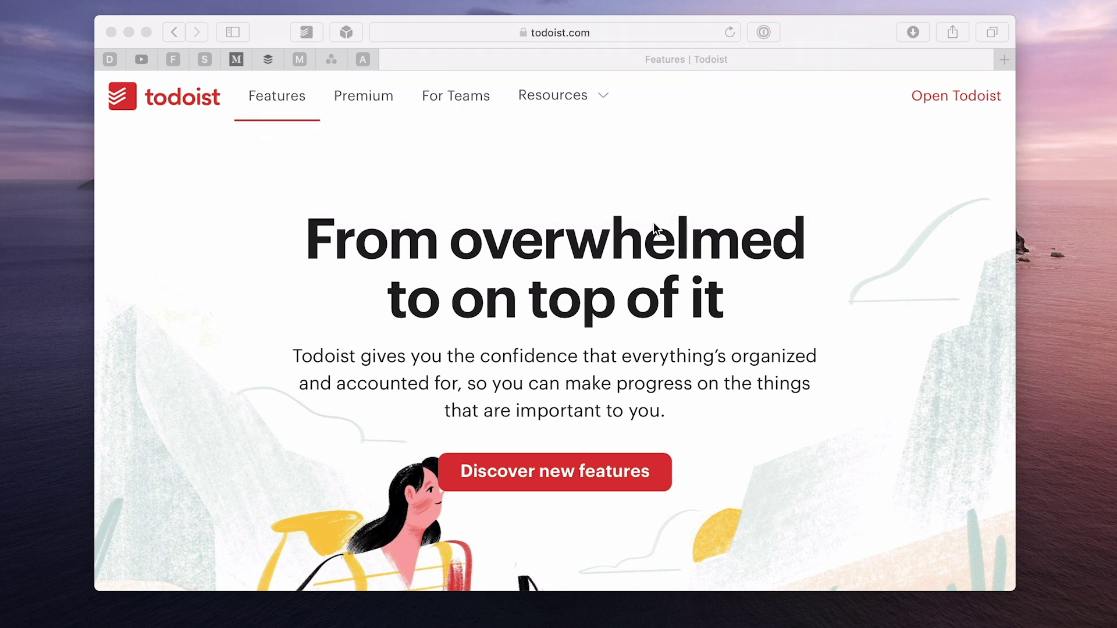
Open the link in the Features | Todoist task from the Todoist app
key("ctrl+Left")
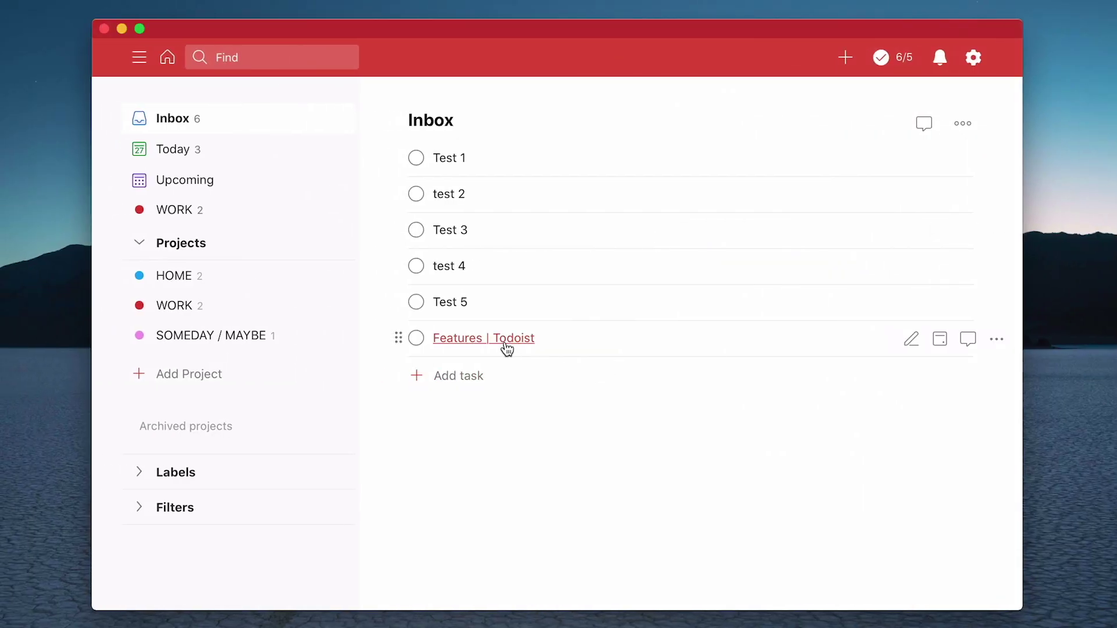
left_click(506, 340)
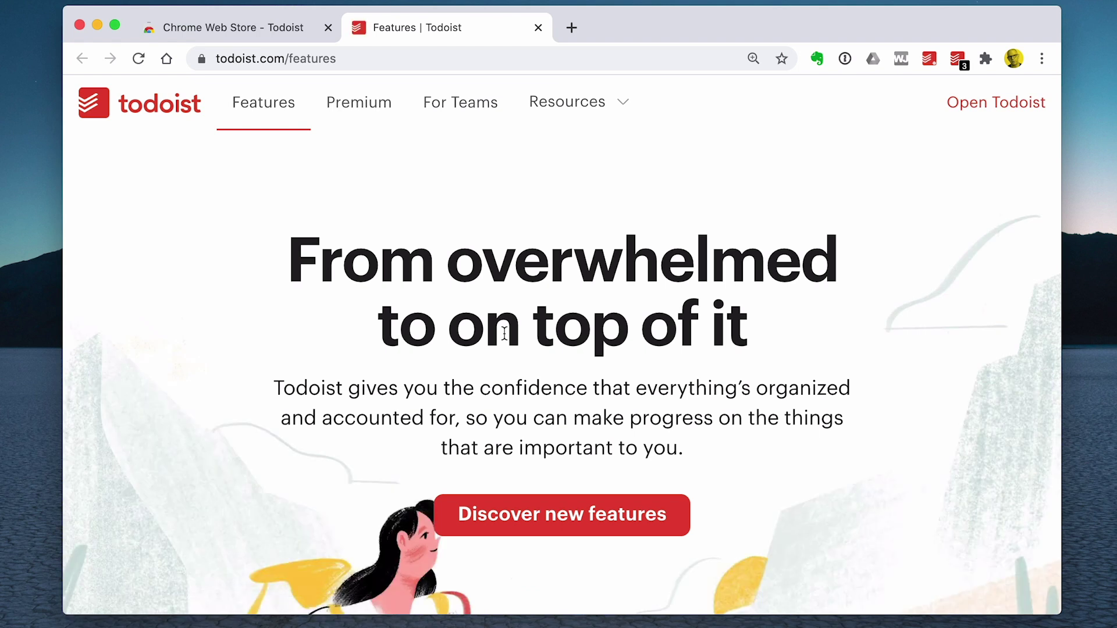
Close the features tab and save the Chrome Web Store page as a Todoist task due Today
left_click(538, 28)
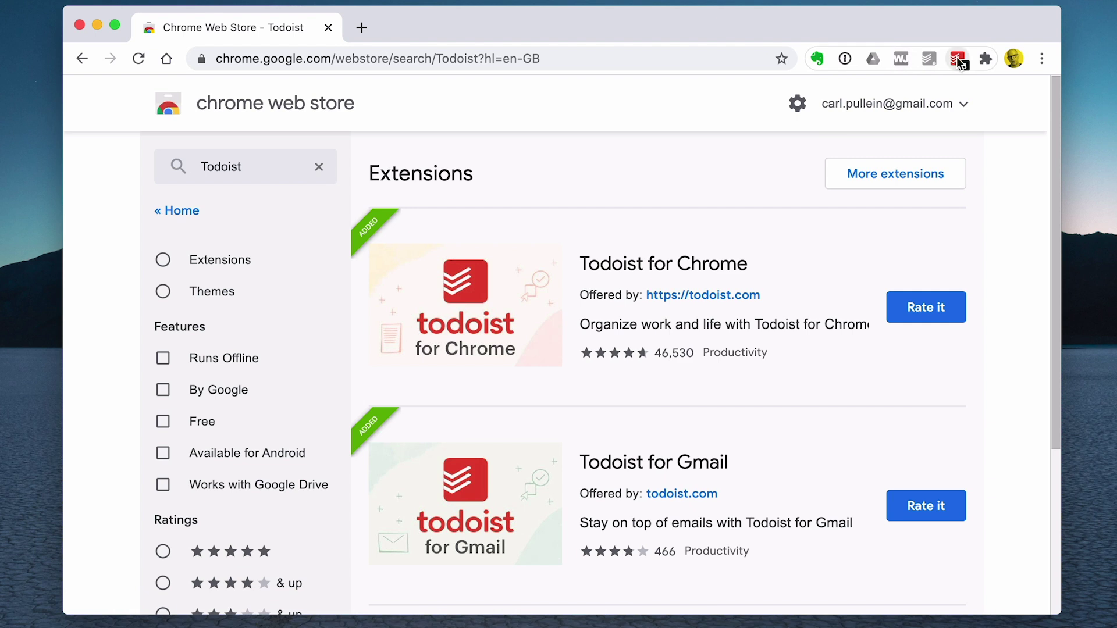
left_click(957, 57)
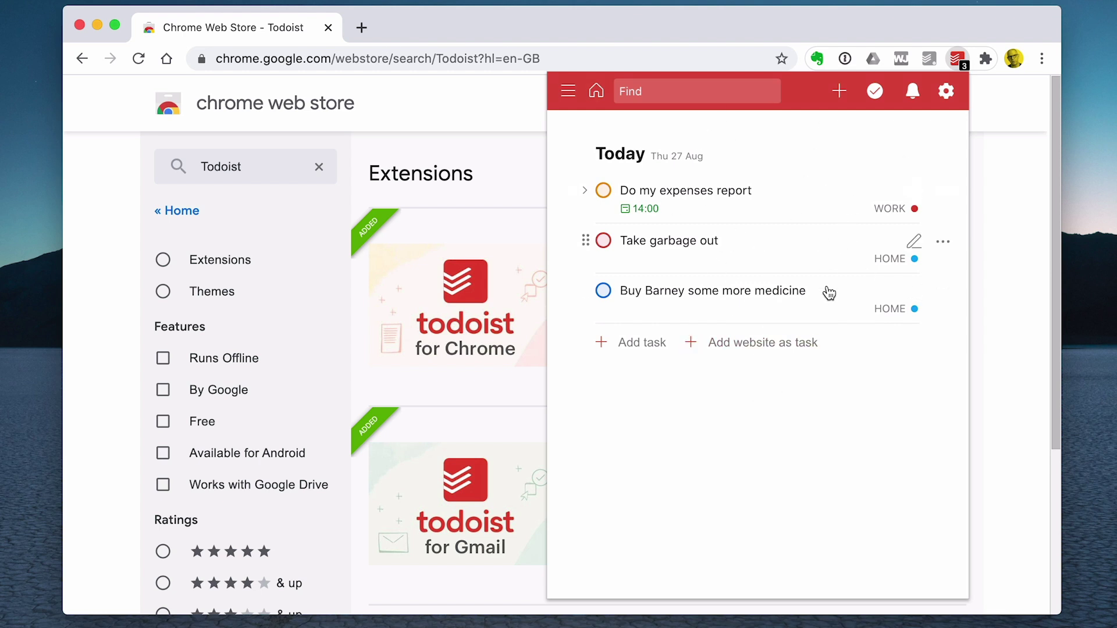
left_click(775, 342)
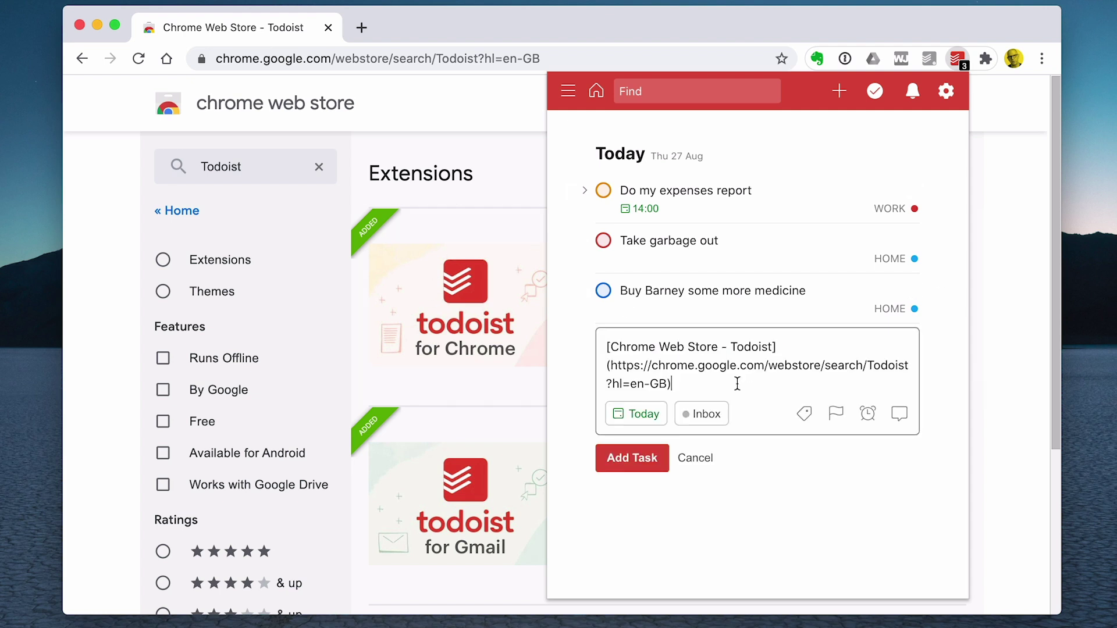
left_click(651, 467)
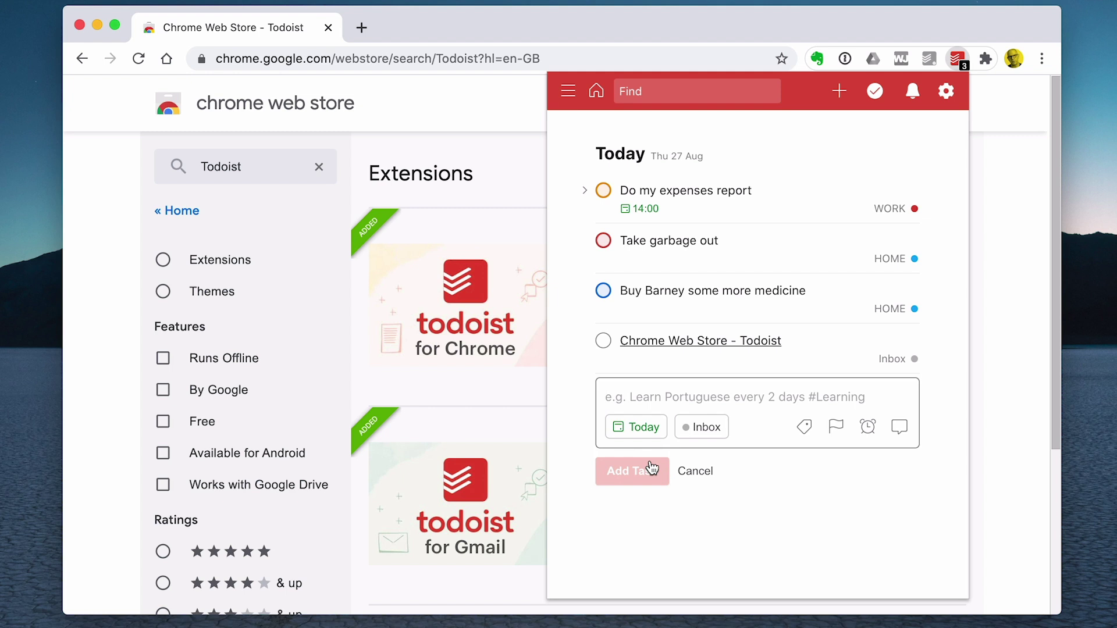
left_click(696, 472)
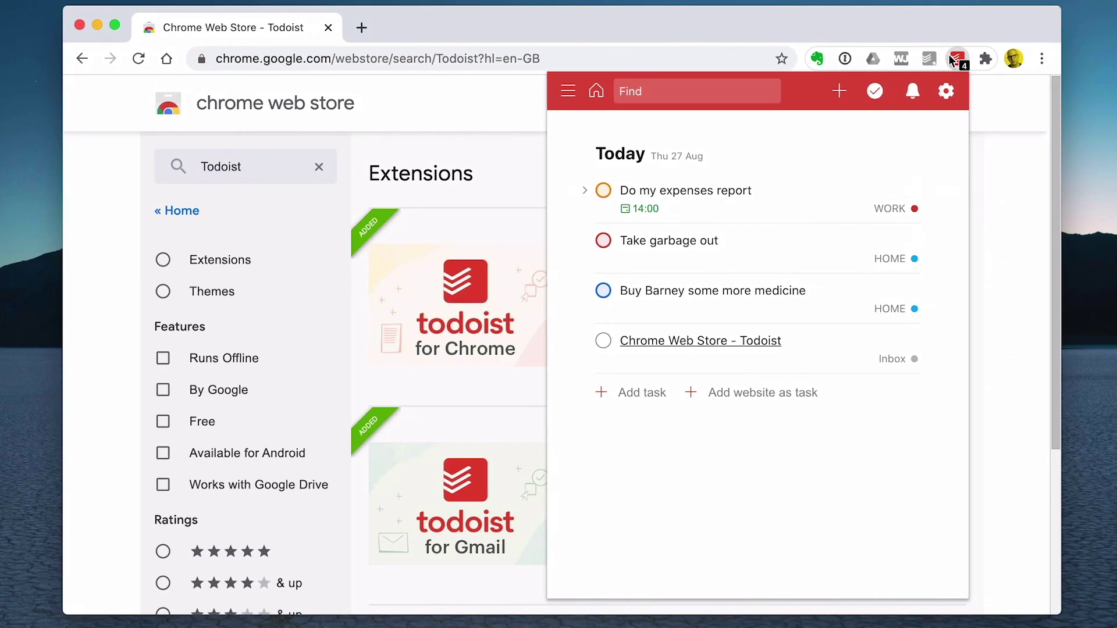
left_click(957, 58)
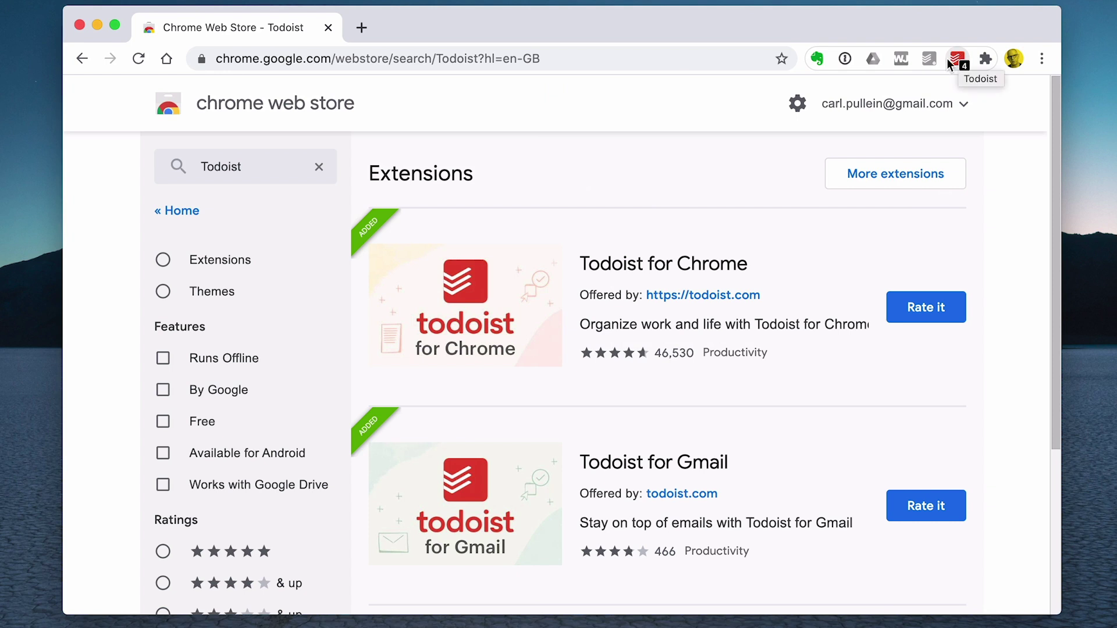
Search for gmail in a new tab and open the Gmail - Google result
left_click(362, 28)
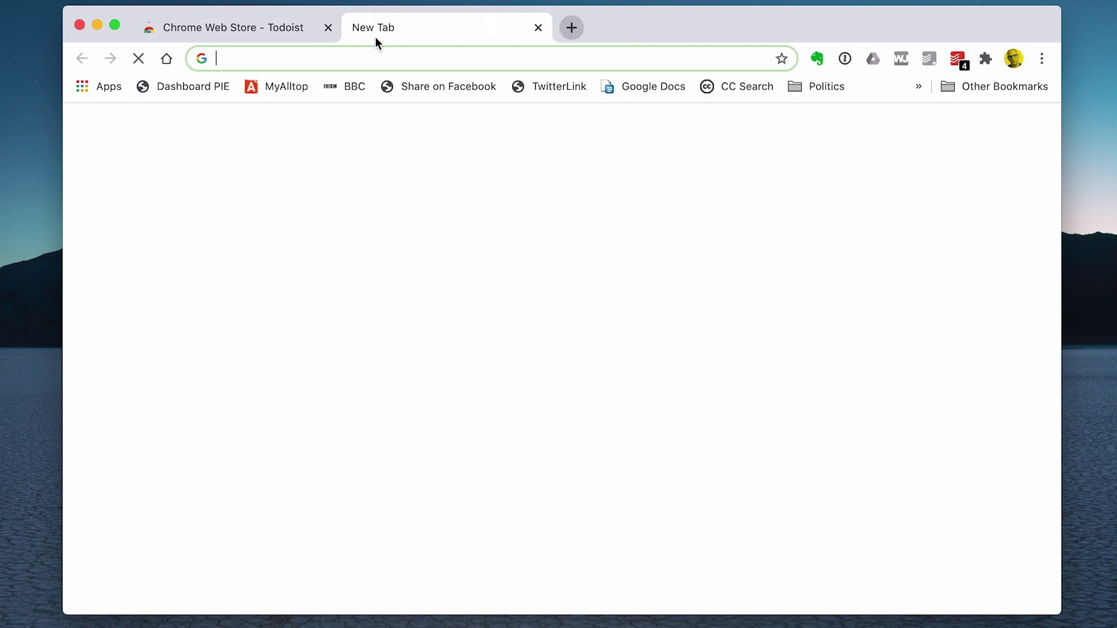
type("gmail")
key("Return")
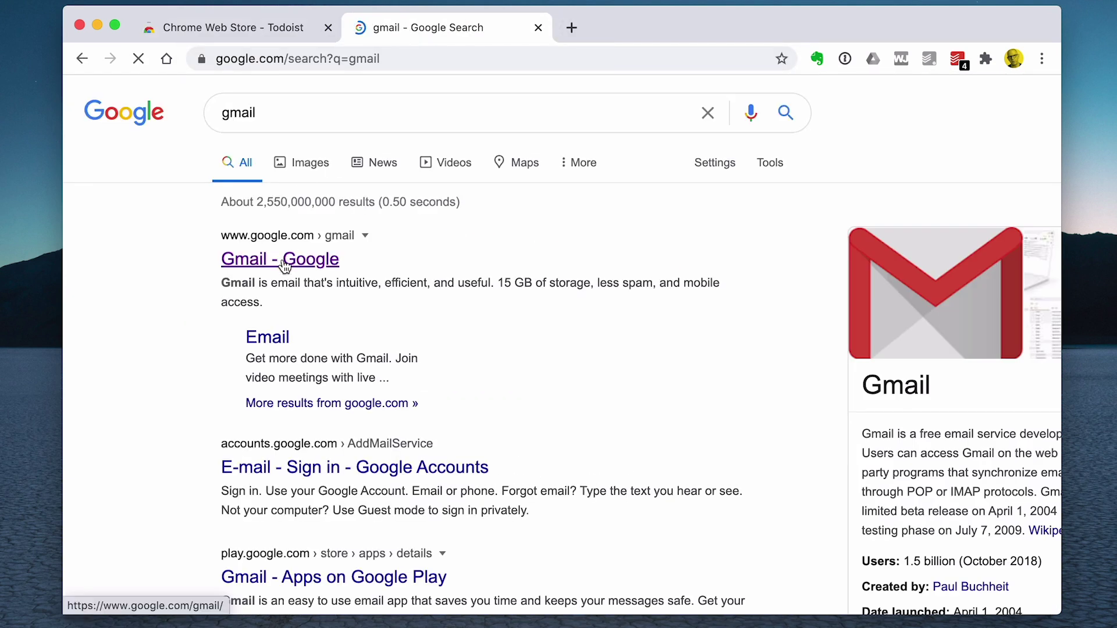
left_click(285, 267)
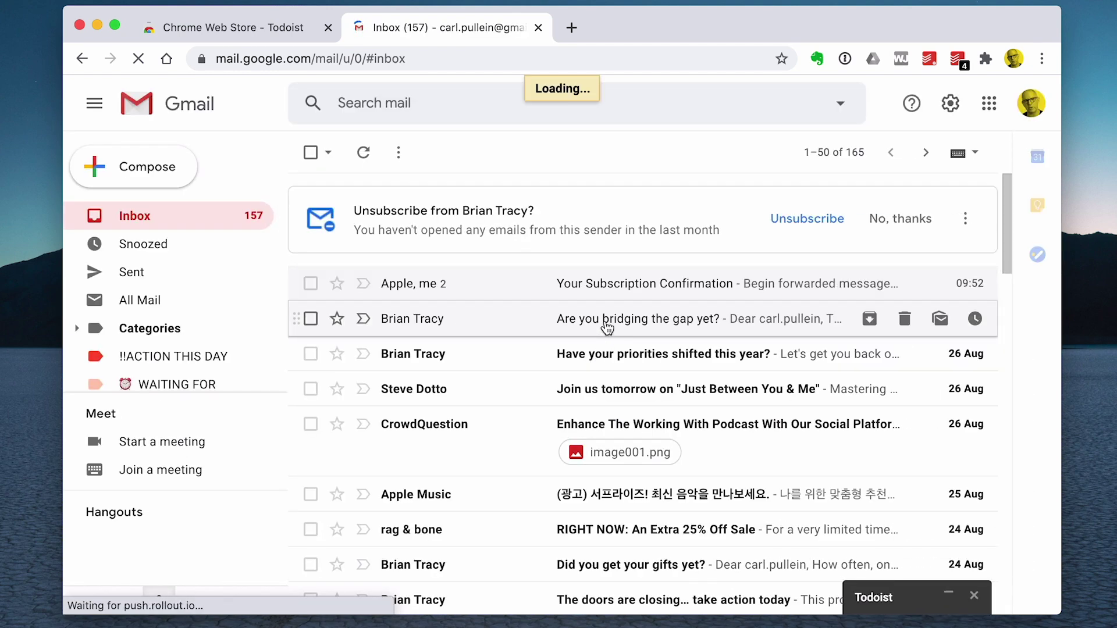
Add the email "Are you bridging the gap yet?" to Todoist with the Add to Todoist button
left_click(605, 328)
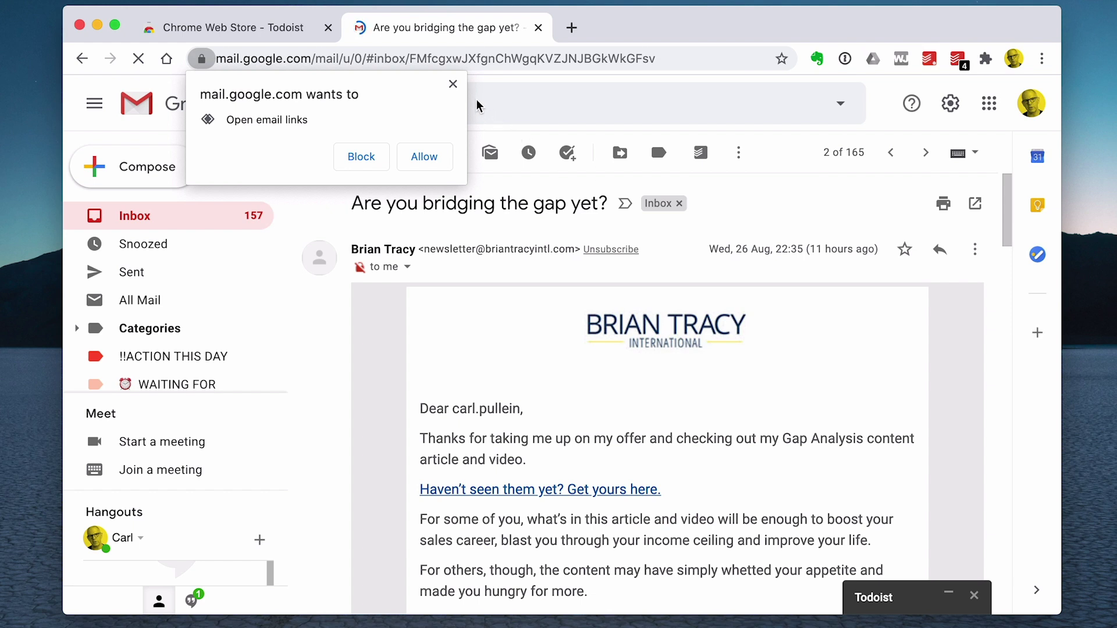
left_click(452, 84)
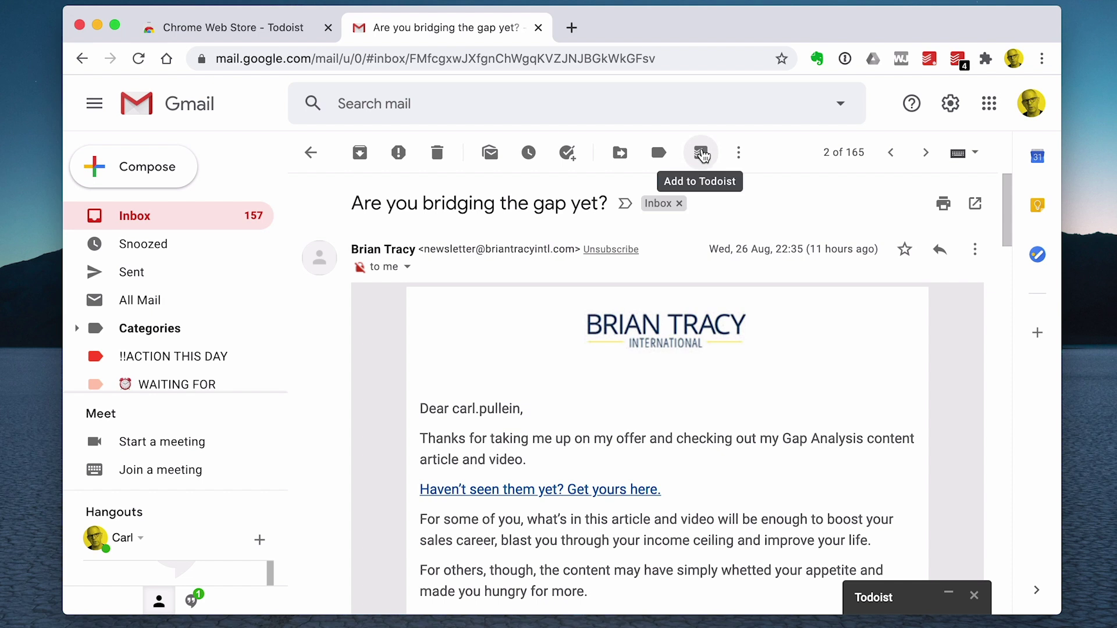
left_click(701, 153)
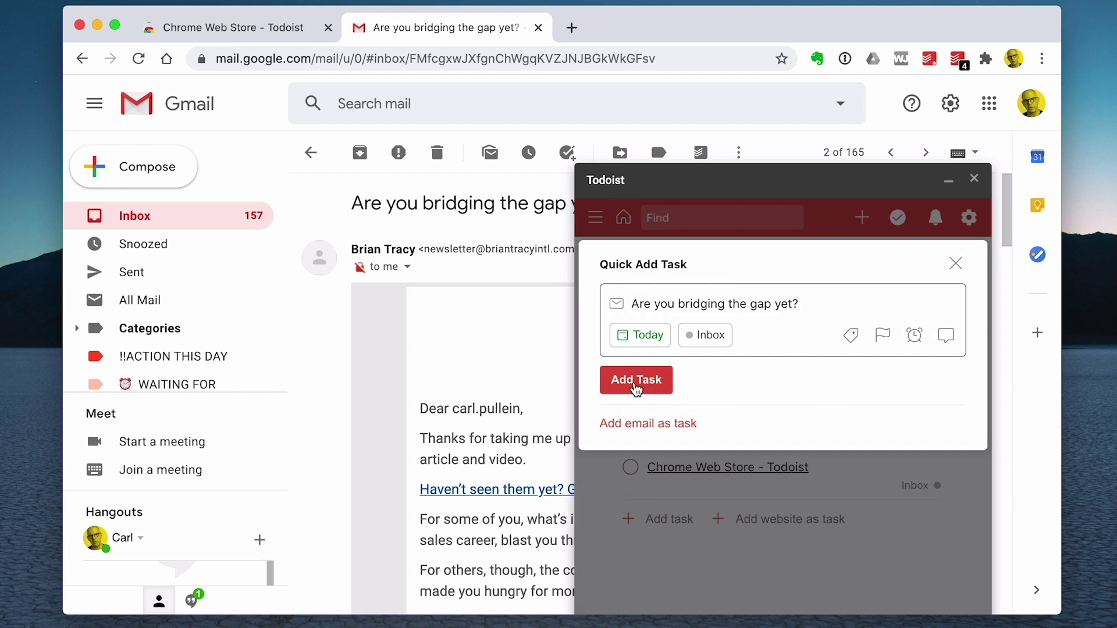
left_click(636, 380)
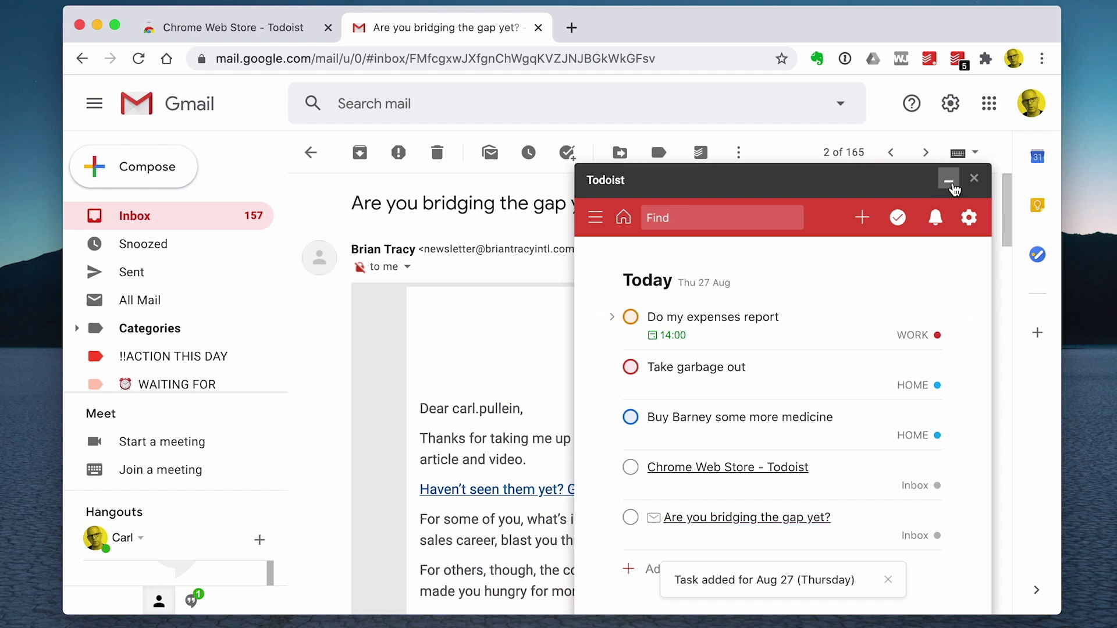
left_click(975, 179)
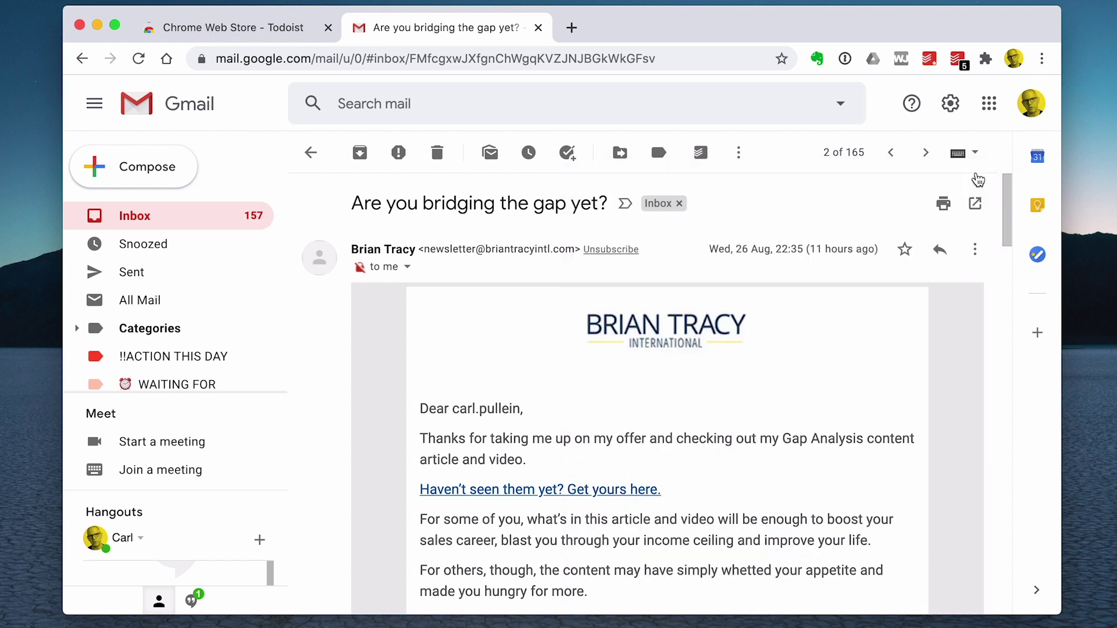
Confirm the emailed task's link opens its Gmail message, then view and close the task's details
key("ctrl+Left")
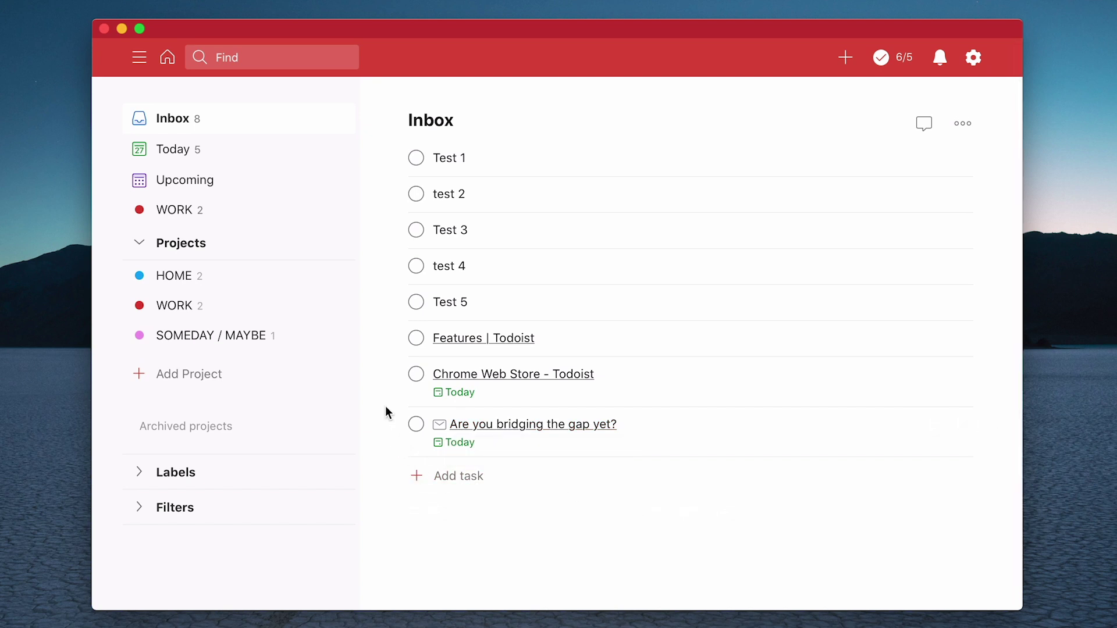
left_click(550, 425)
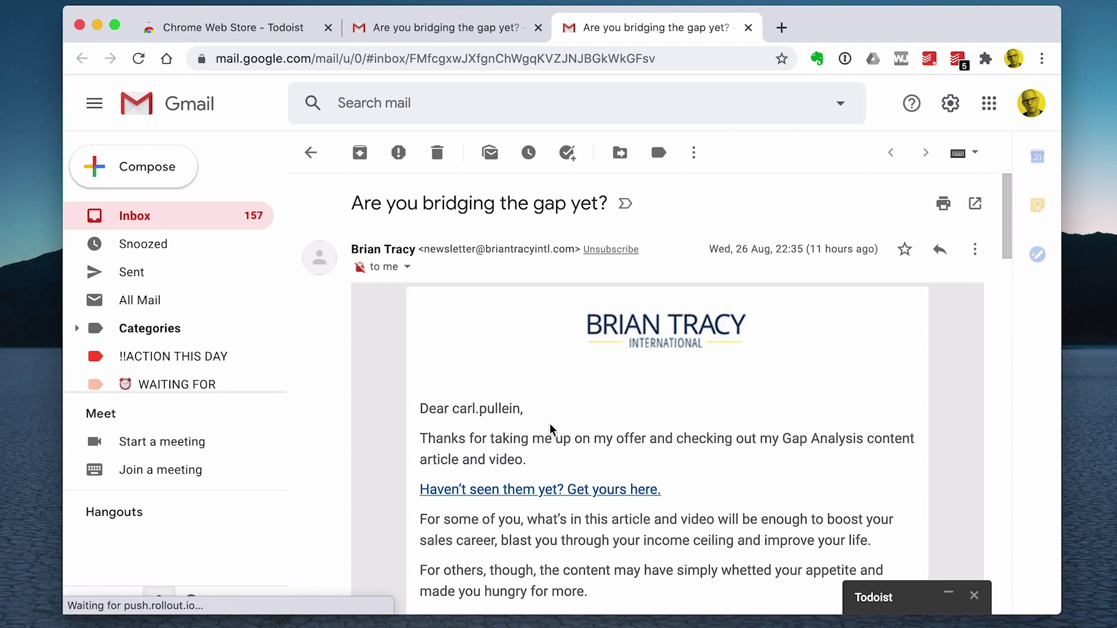
key("ctrl+Left")
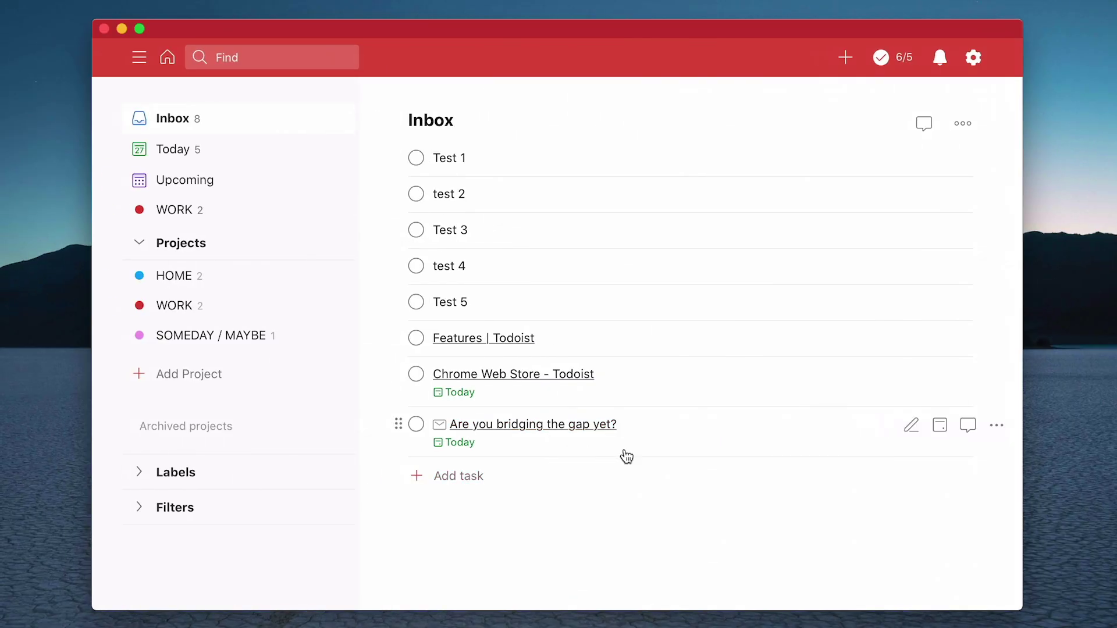
left_click(693, 431)
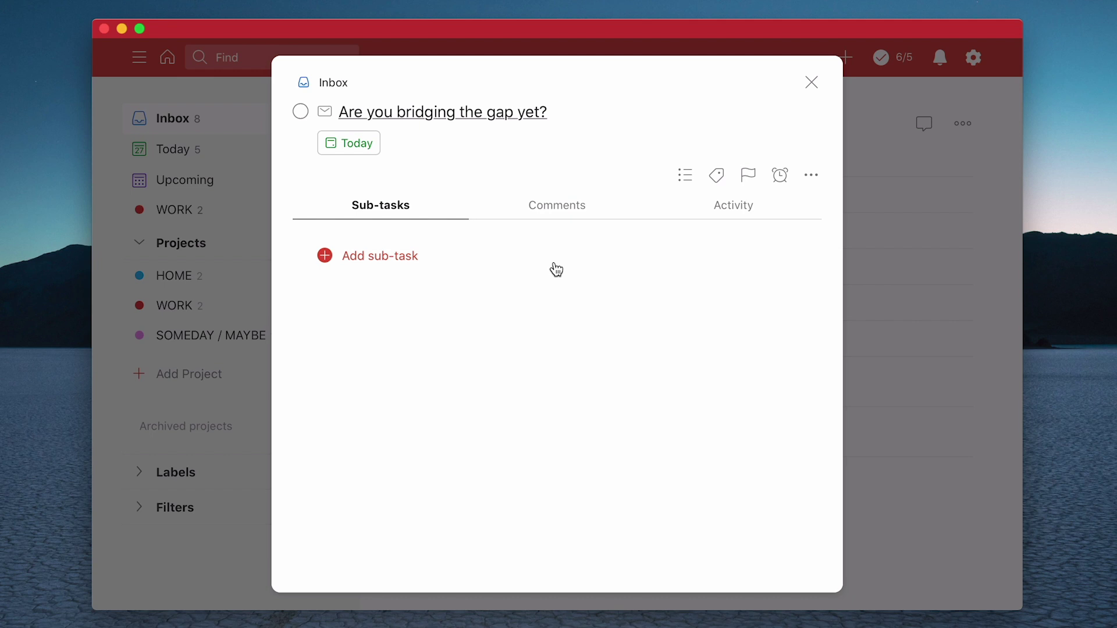
left_click(813, 85)
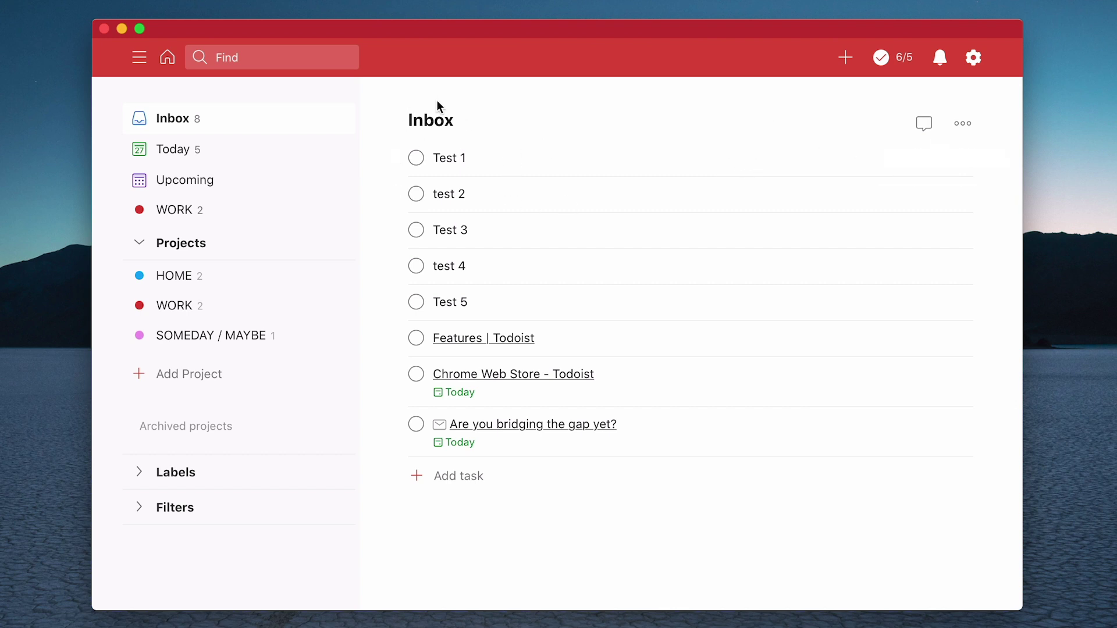
Copy the Inbox's Email tasks to this project address to the clipboard
left_click(963, 123)
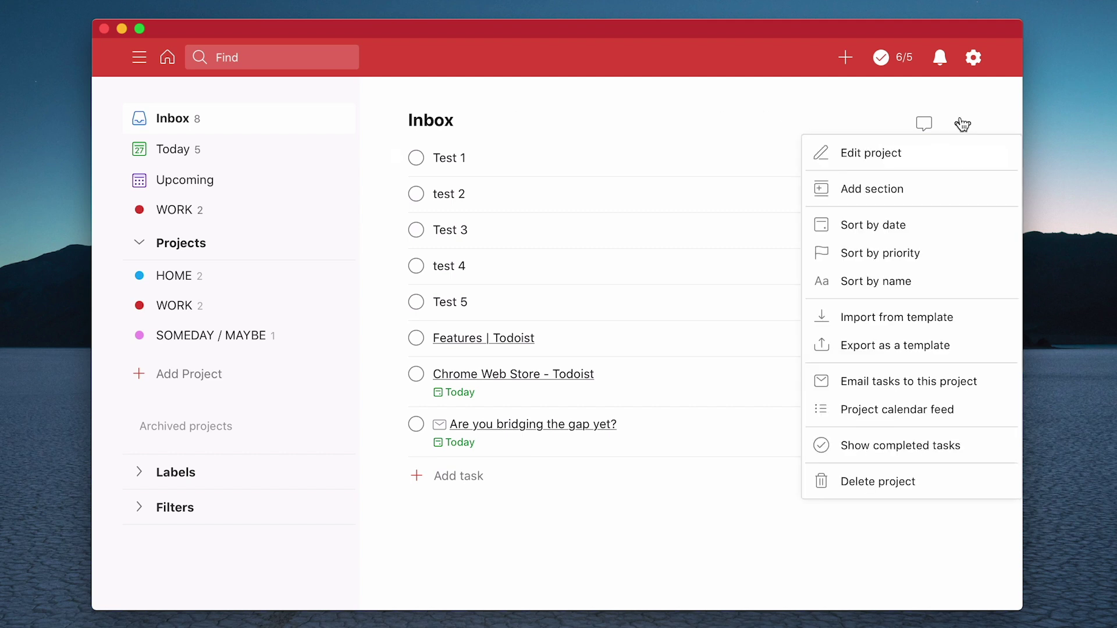
left_click(894, 386)
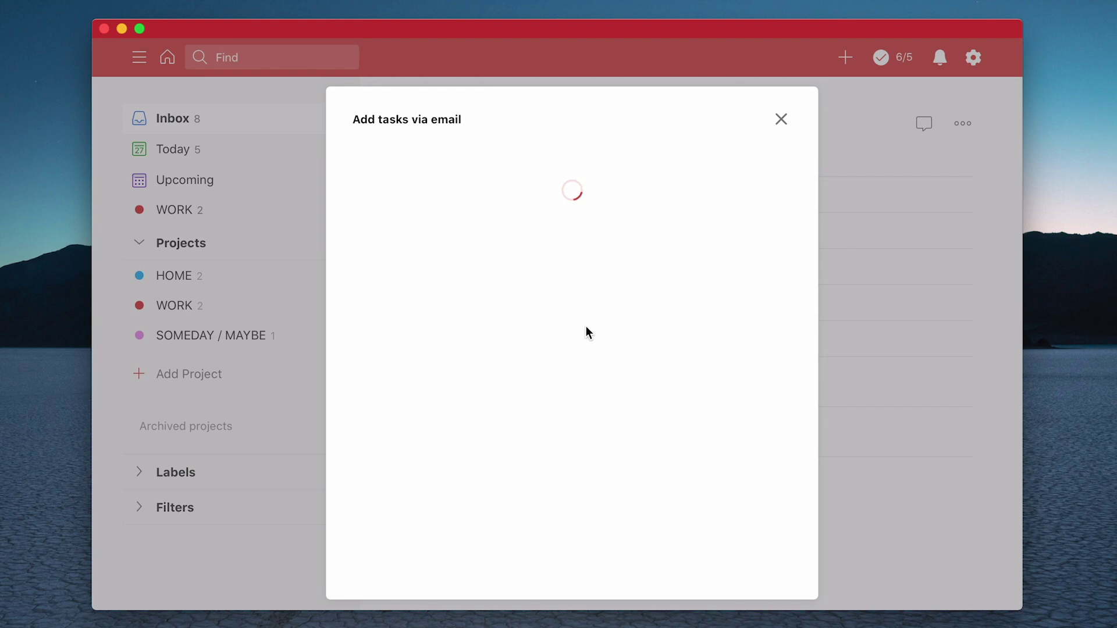
left_click(553, 251)
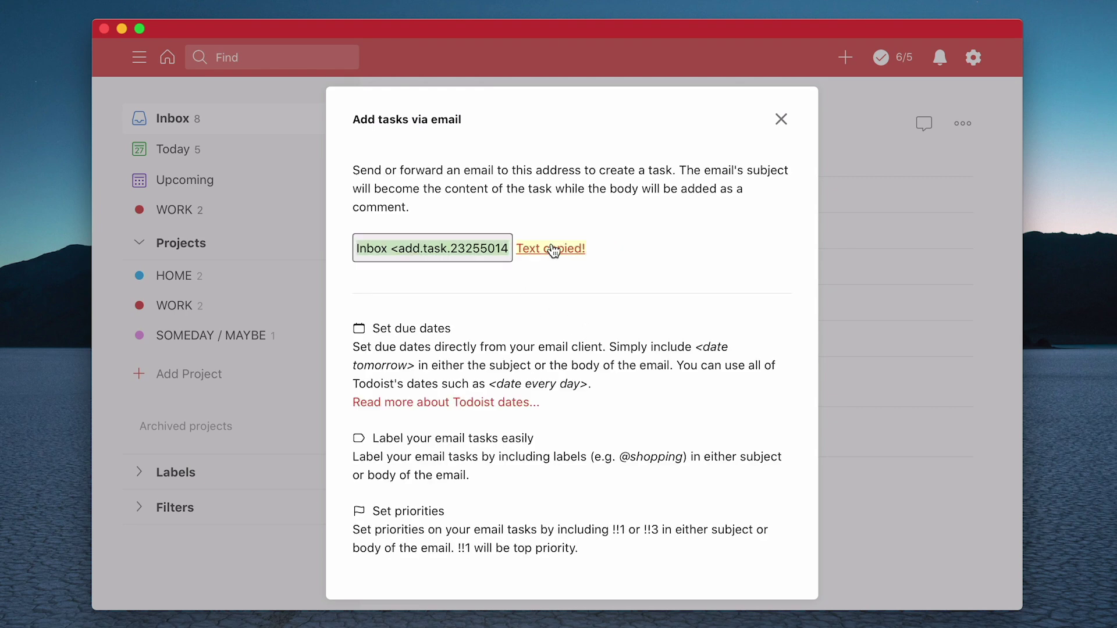
key("ctrl+Up")
Start a reply to the Apple subscription email, then discard it without saving a draft
left_click(375, 215)
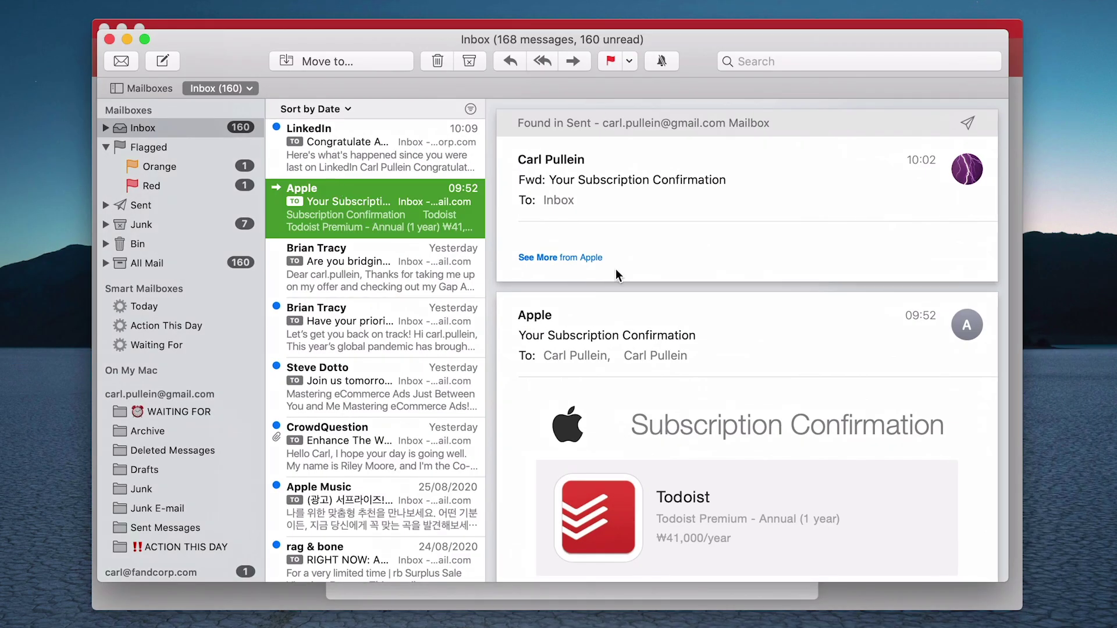
mouse_move(682, 320)
left_click(764, 392)
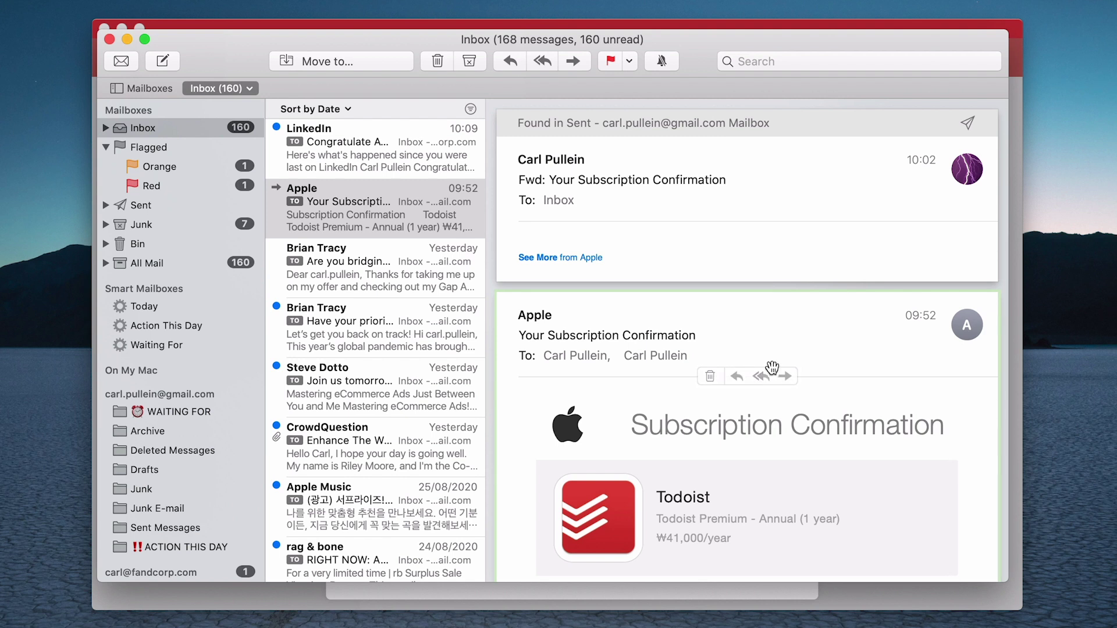
left_click(773, 370)
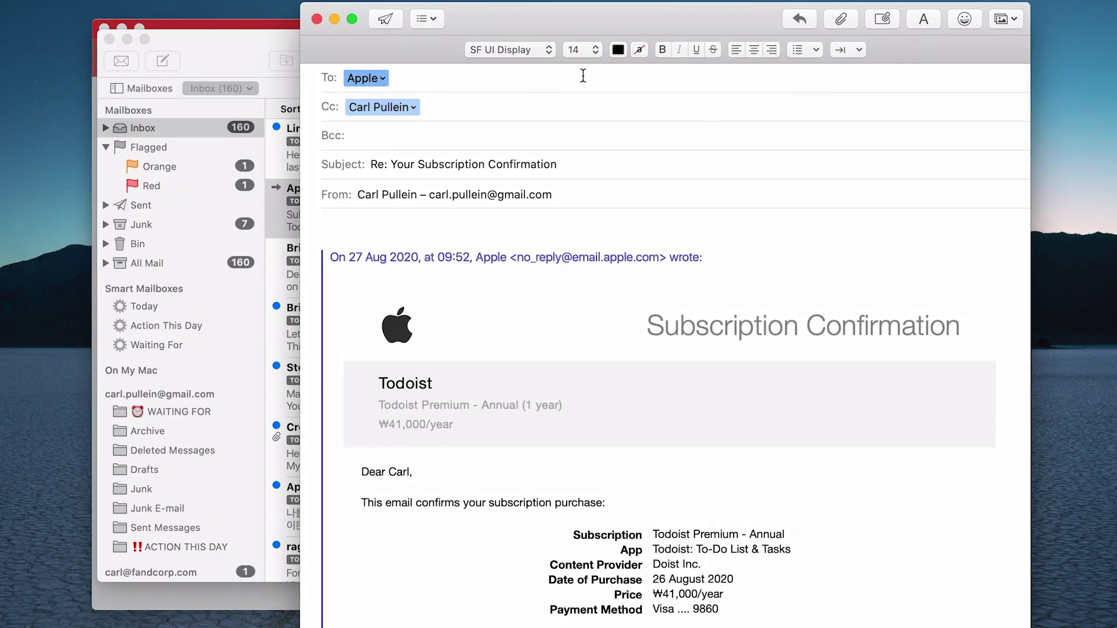
left_click(798, 21)
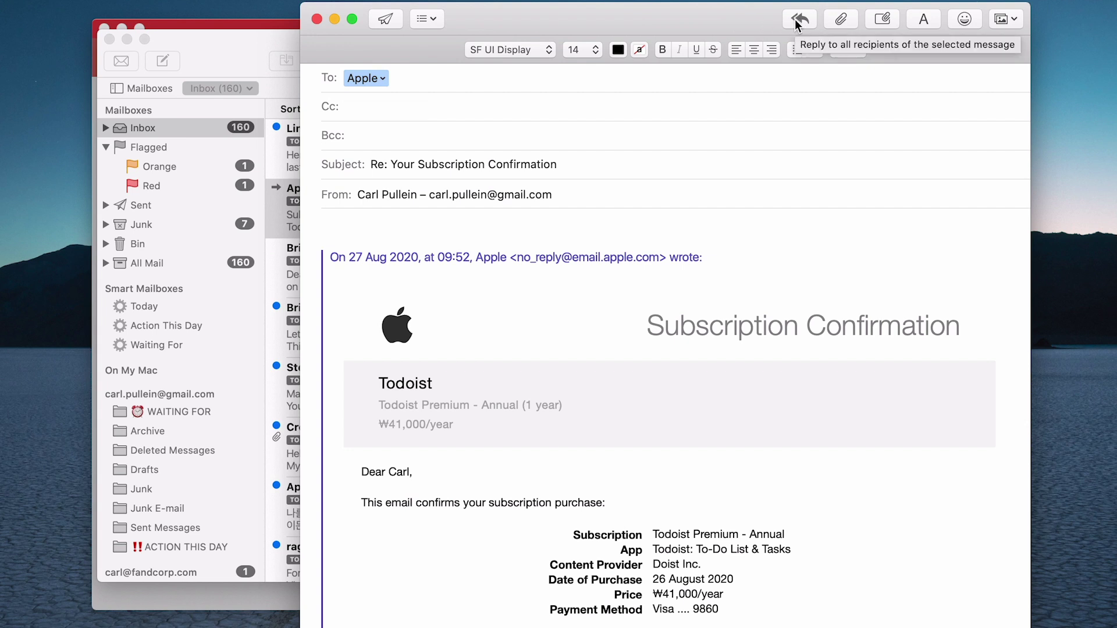
left_click(317, 20)
left_click(598, 152)
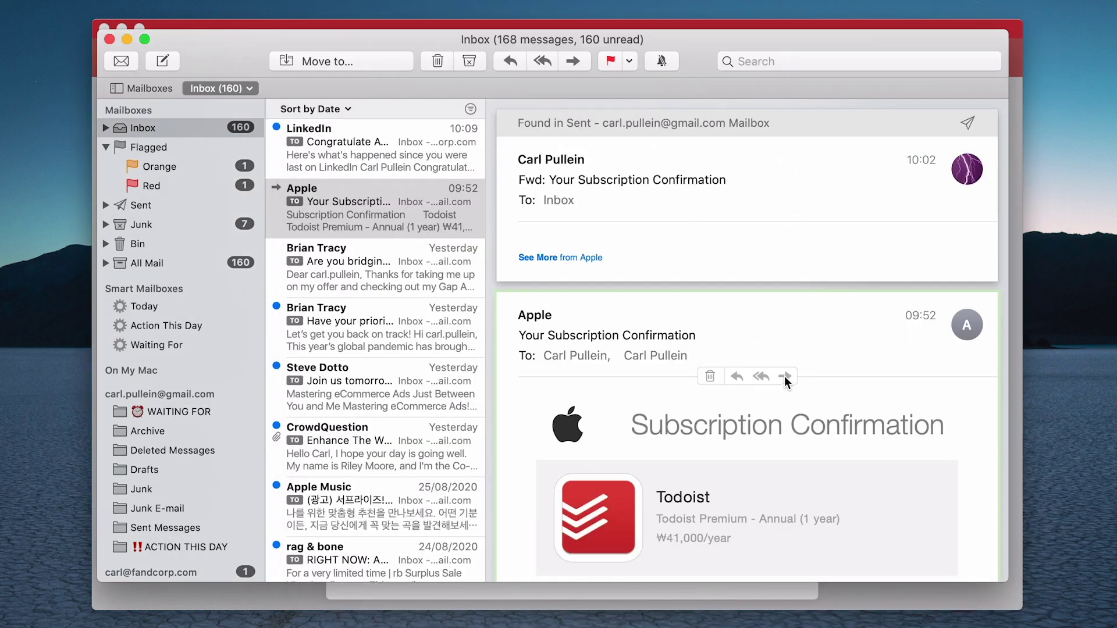
Forward 'Your Subscription Confirmation' to the pasted Todoist Inbox address and send it
left_click(785, 377)
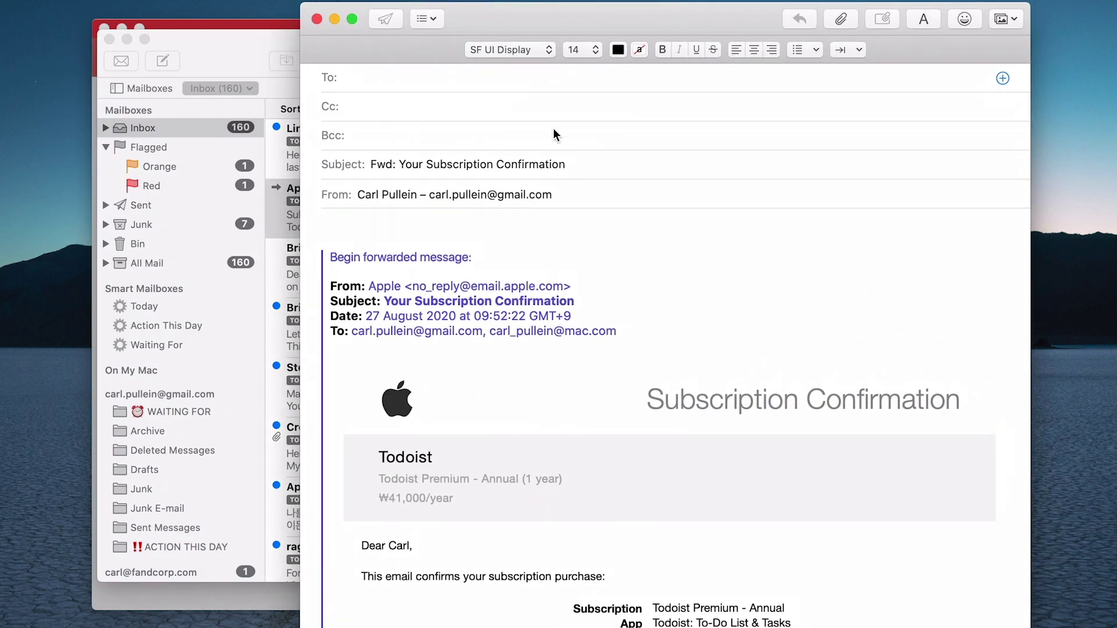
key("super+v")
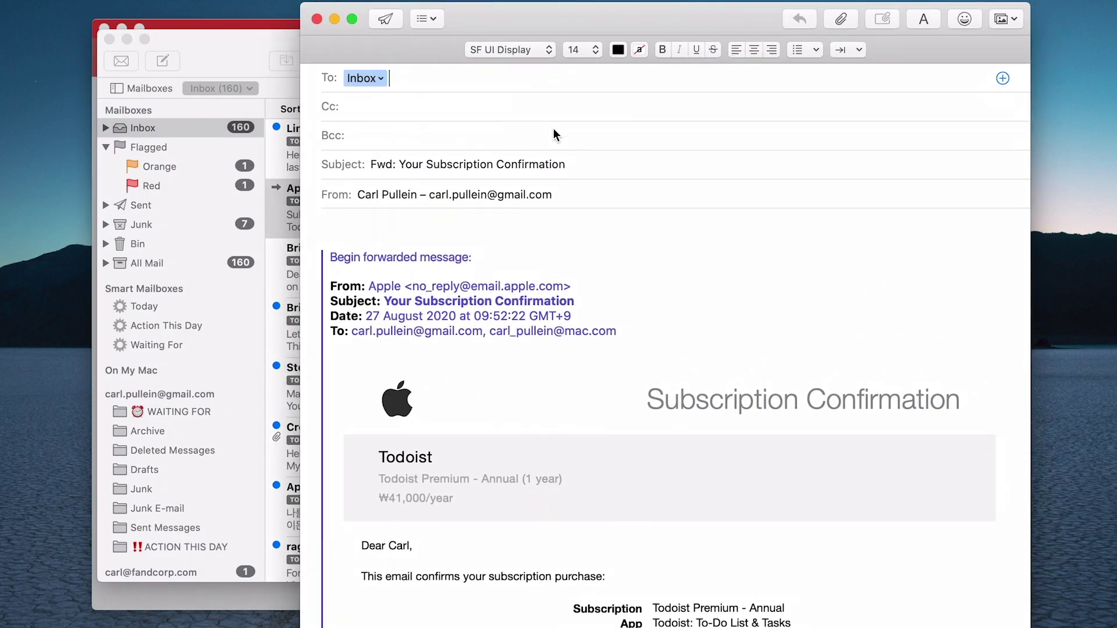
left_click(386, 19)
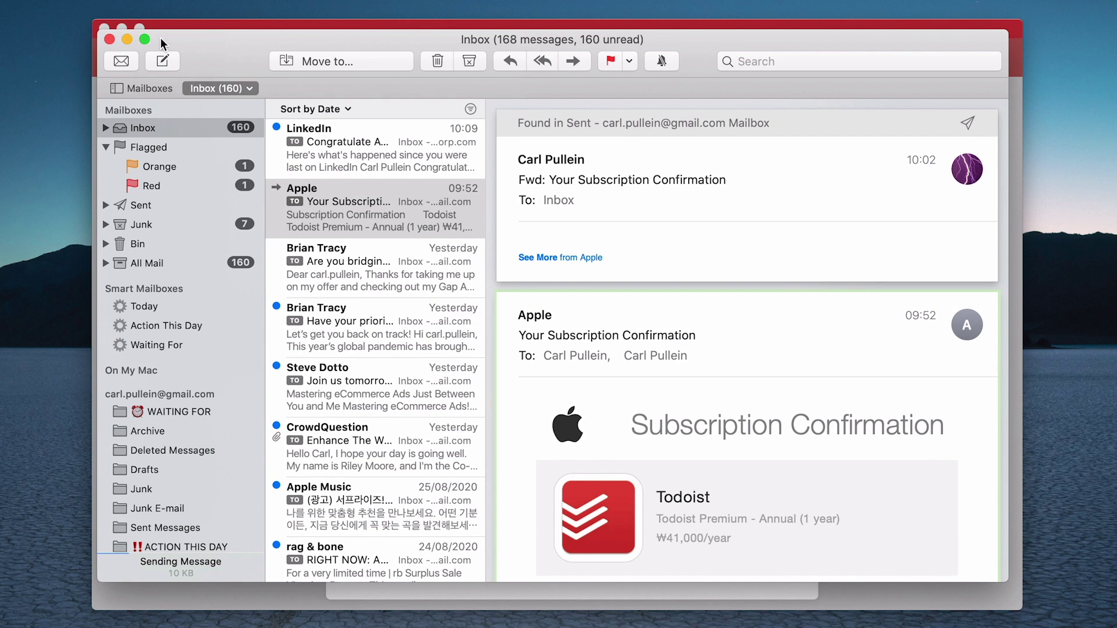
Close Mail and the add-tasks-via-email details, then sync Todoist from the settings menu
left_click(109, 39)
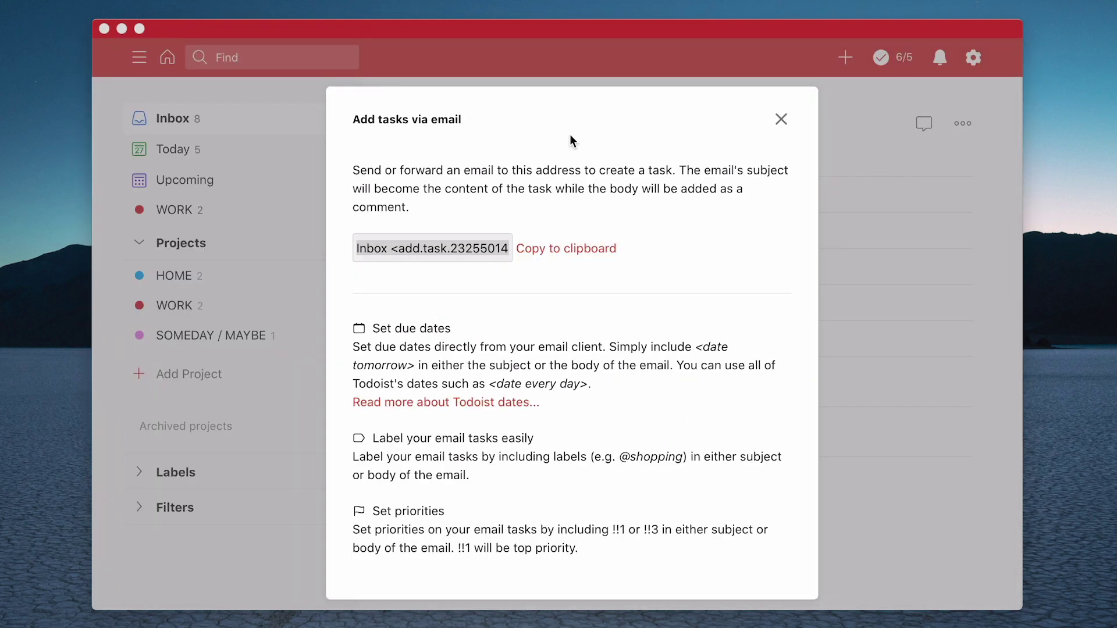
left_click(782, 121)
mouse_move(658, 534)
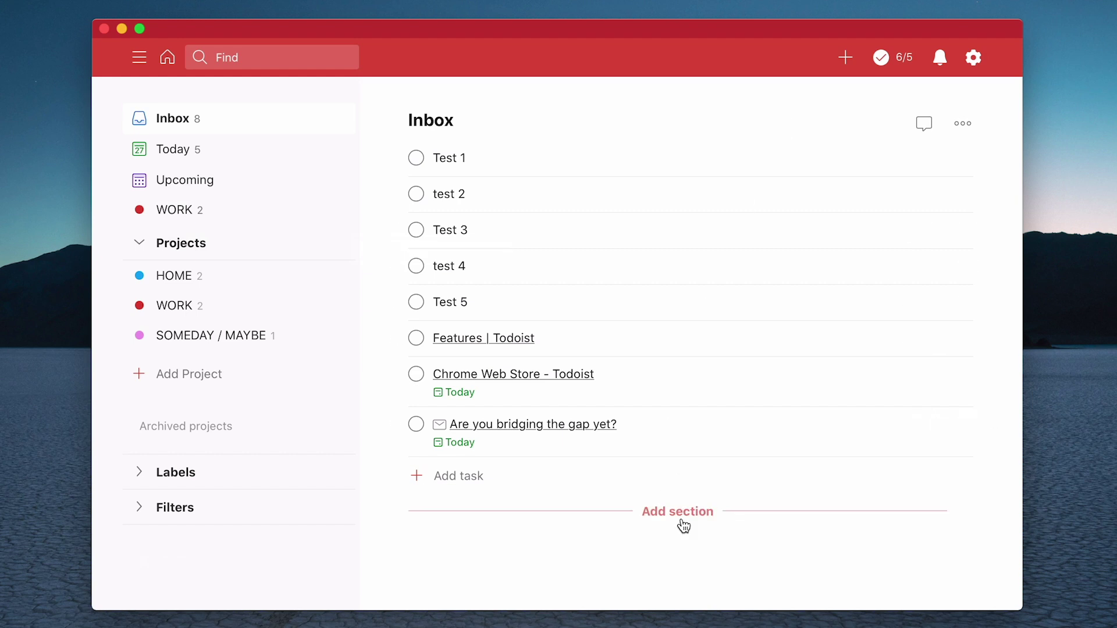
left_click(976, 58)
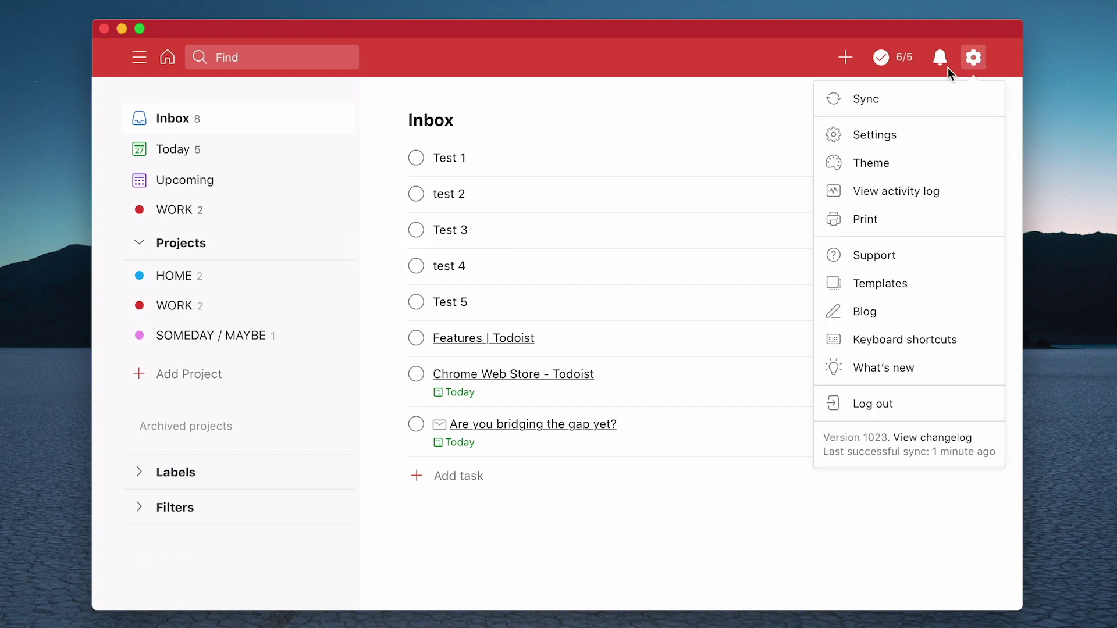
left_click(920, 98)
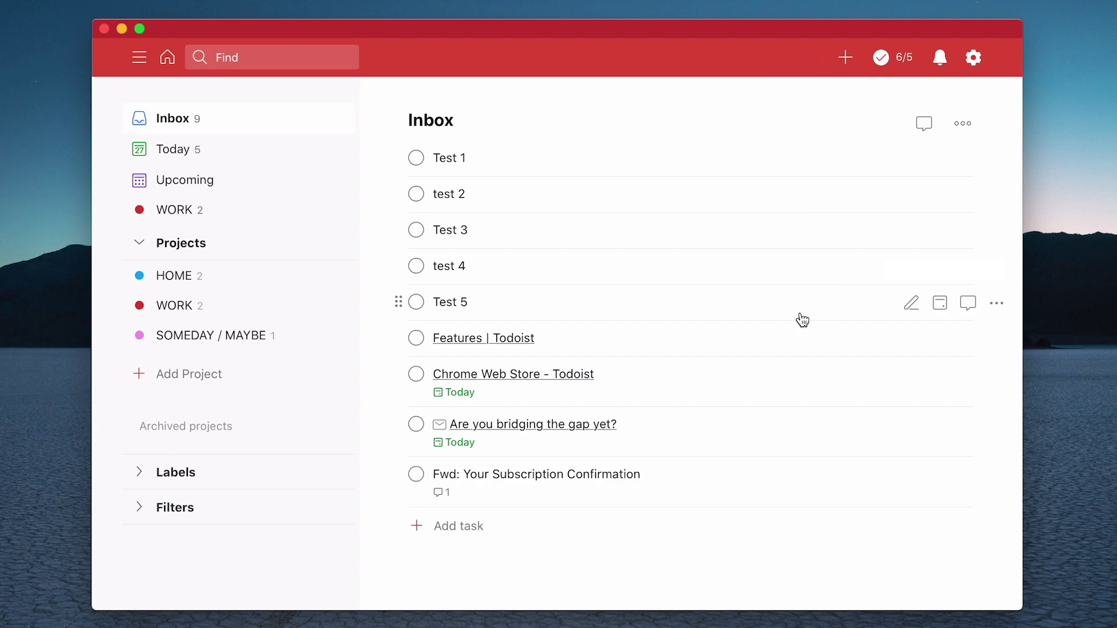
Inspect the 'Fwd: Your Subscription Confirmation' task's comment and its attached forwarded email, then close it
left_click(504, 477)
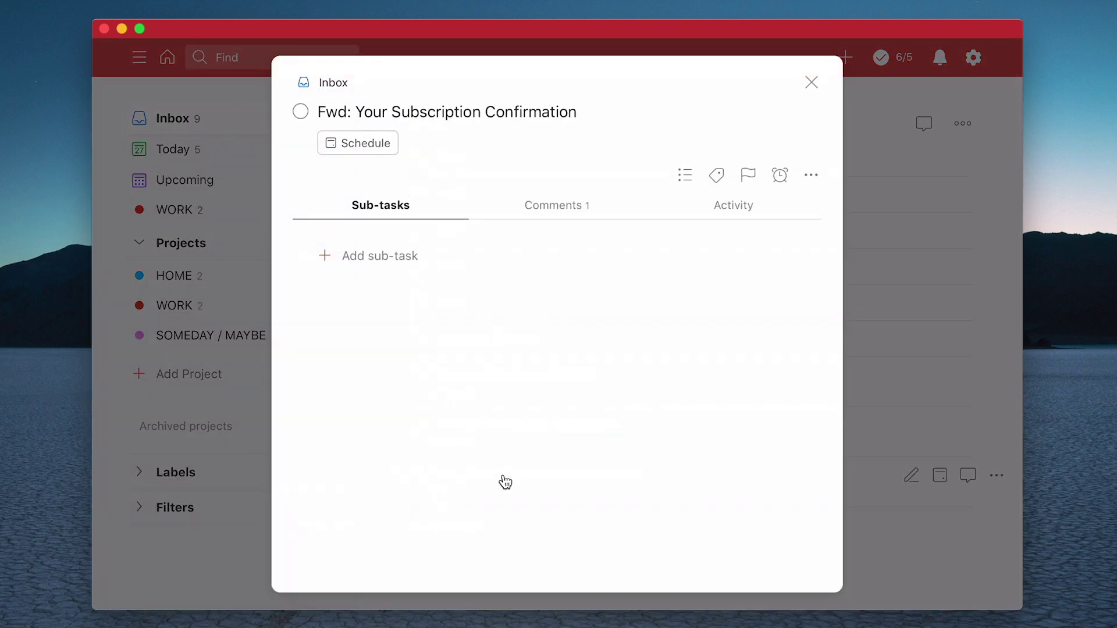
left_click(558, 207)
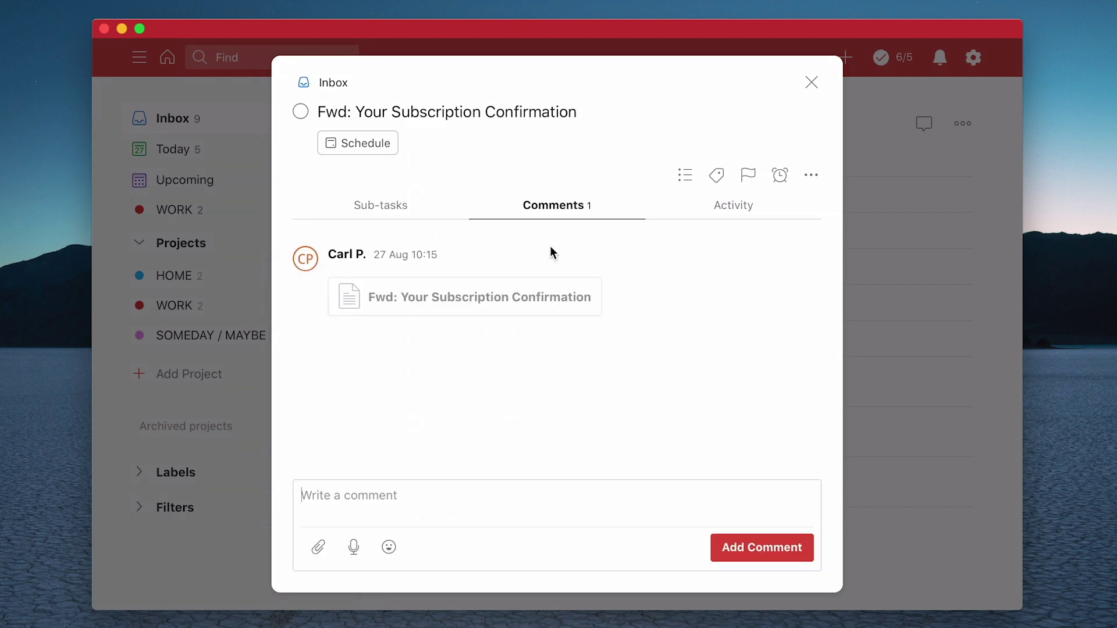
left_click(474, 304)
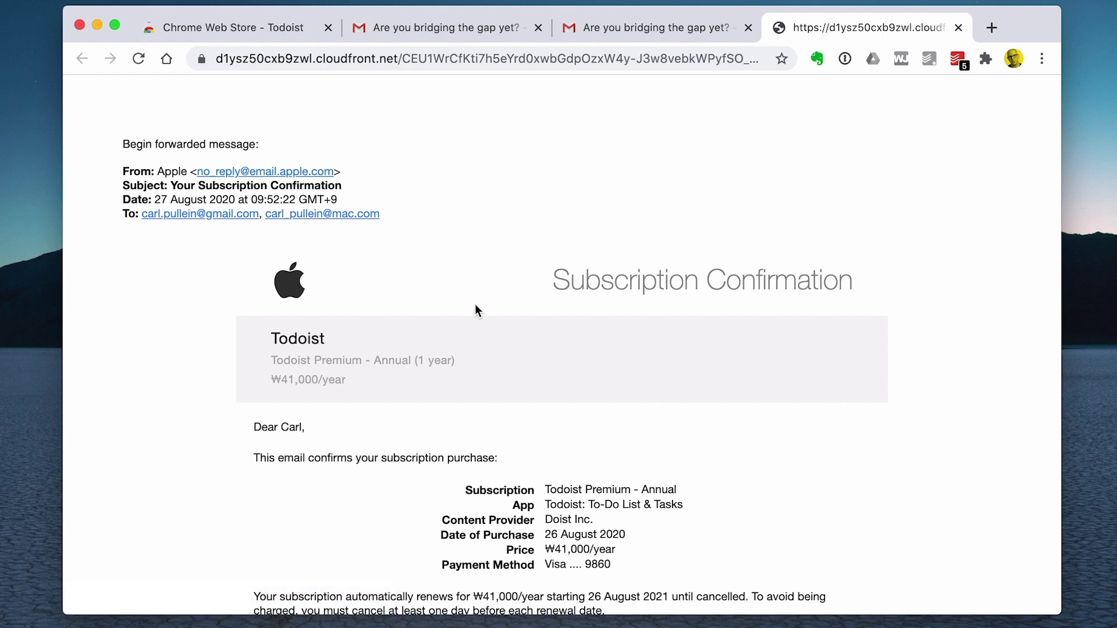
scroll(474, 310, "down", 10)
scroll(518, 291, "up", 10)
scroll(570, 396, "down", 10)
scroll(570, 395, "up", 10)
scroll(570, 394, "down", 10)
scroll(571, 390, "up", 10)
key("ctrl+Left")
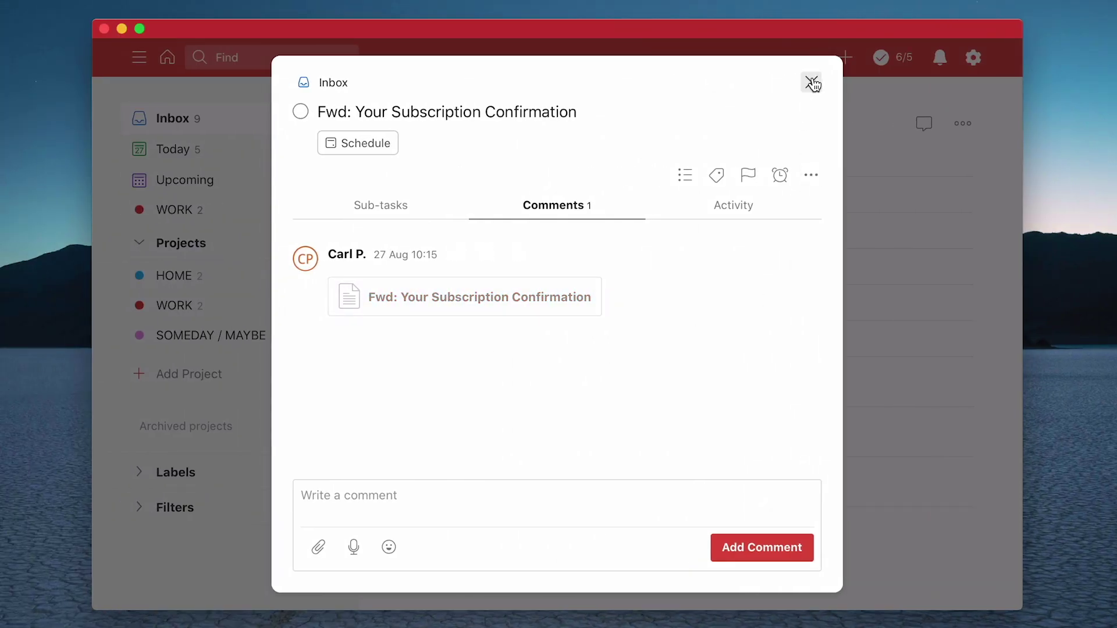
left_click(810, 82)
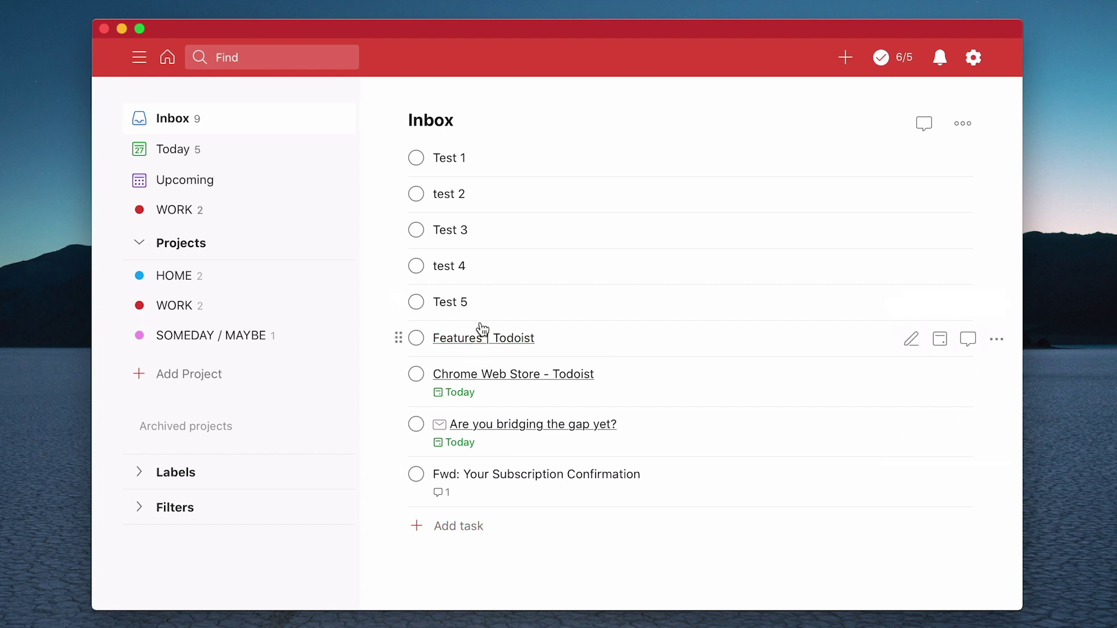
Leave the Inbox for the Chrome tab showing the Gmail message 'Are you bridging the gap yet?'
left_click(558, 562)
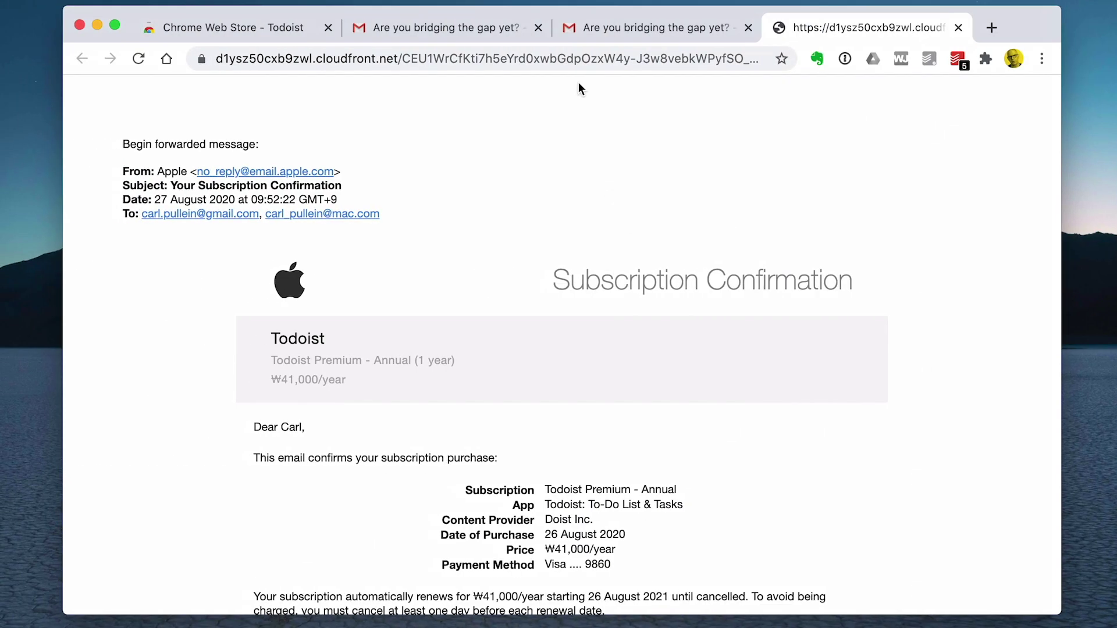
left_click(617, 26)
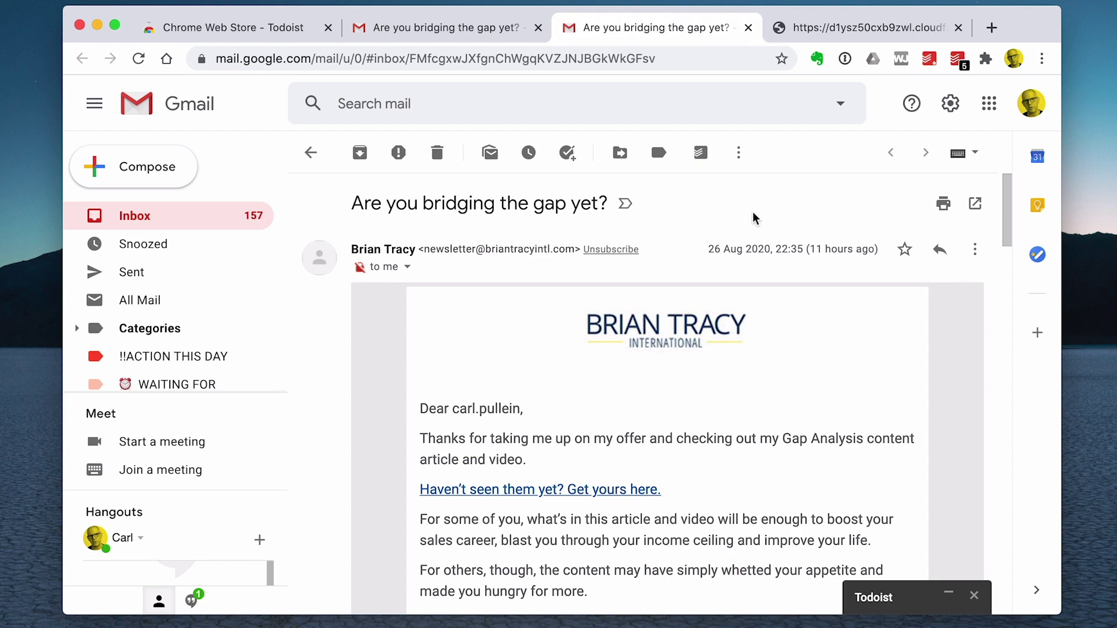